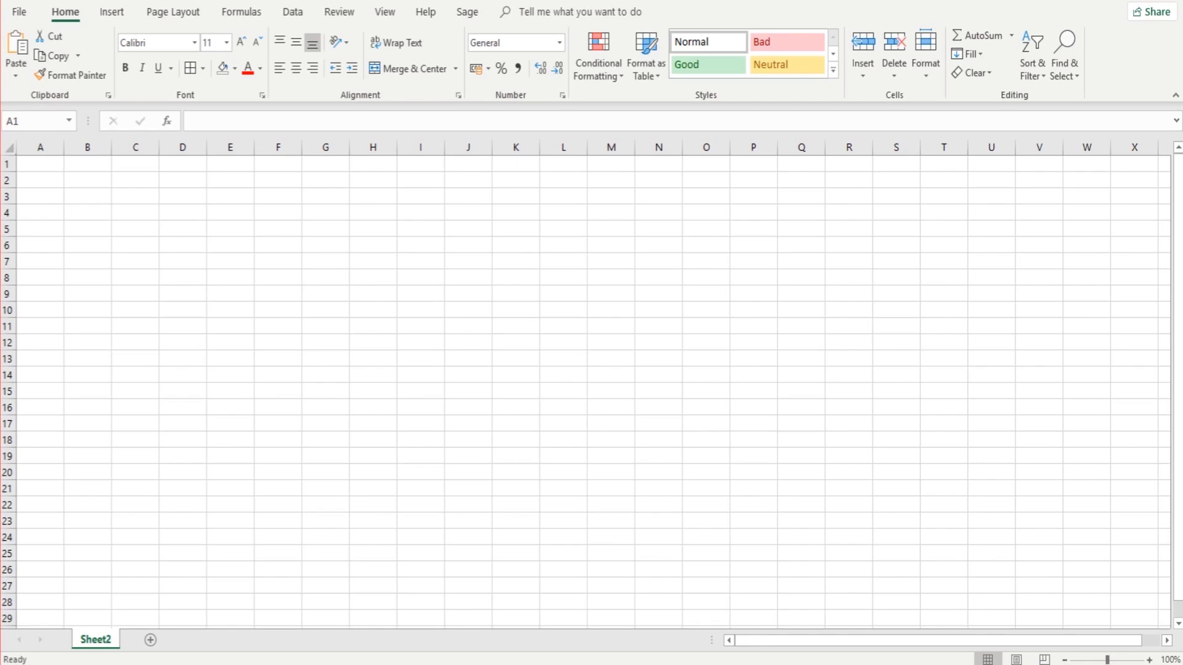
Remove the 1 entered by mistake in C3 and move to B3
click(423, 272)
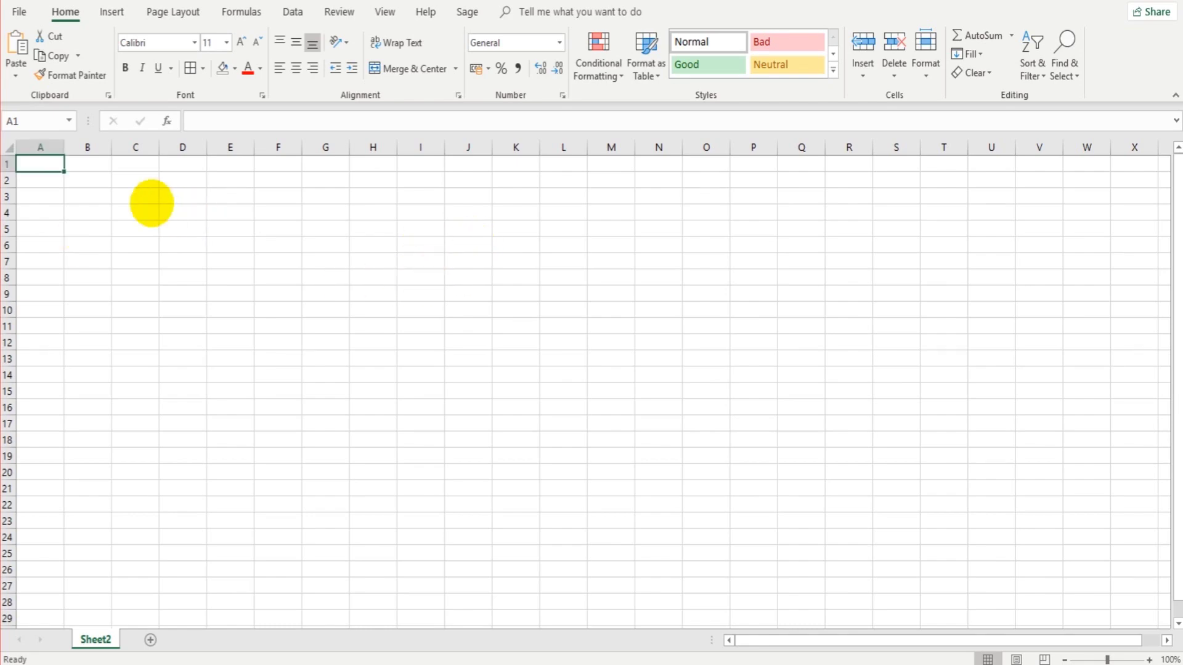
click(151, 202)
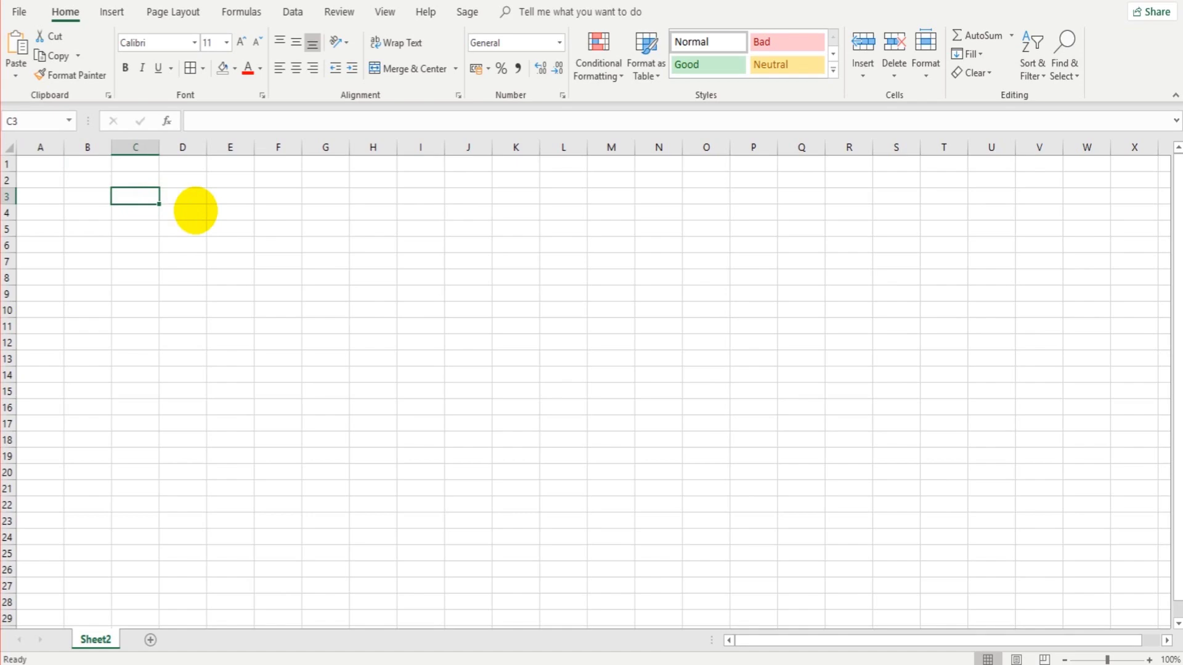
text(1)
key(ctrl+Return)
key(Delete)
key(Left)
Enter the numbers 1 through 9 down column B, from B3 to B11
text(1)
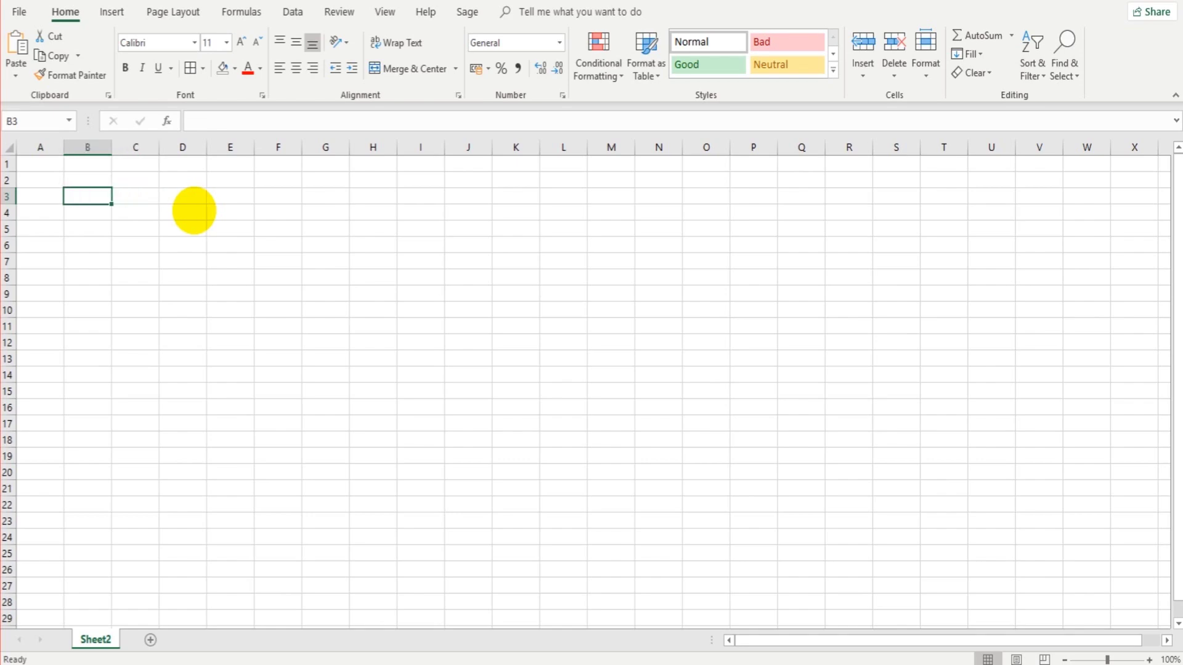
key(Return)
text(2)
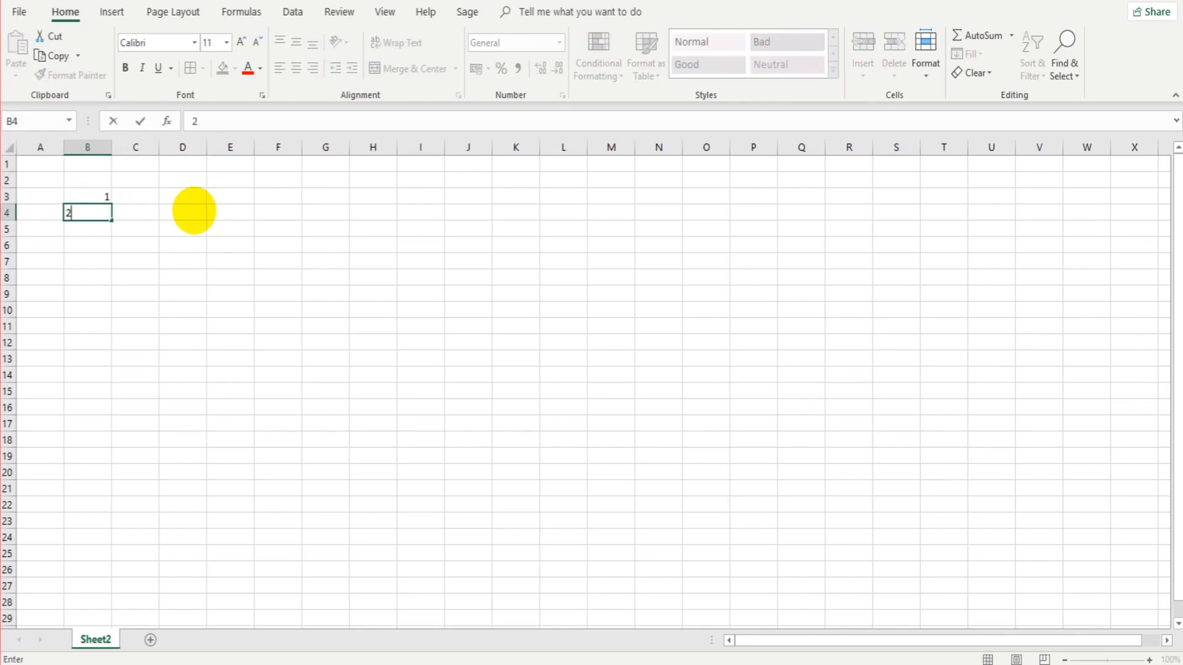
key(Return)
text(3)
key(Return)
text(4)
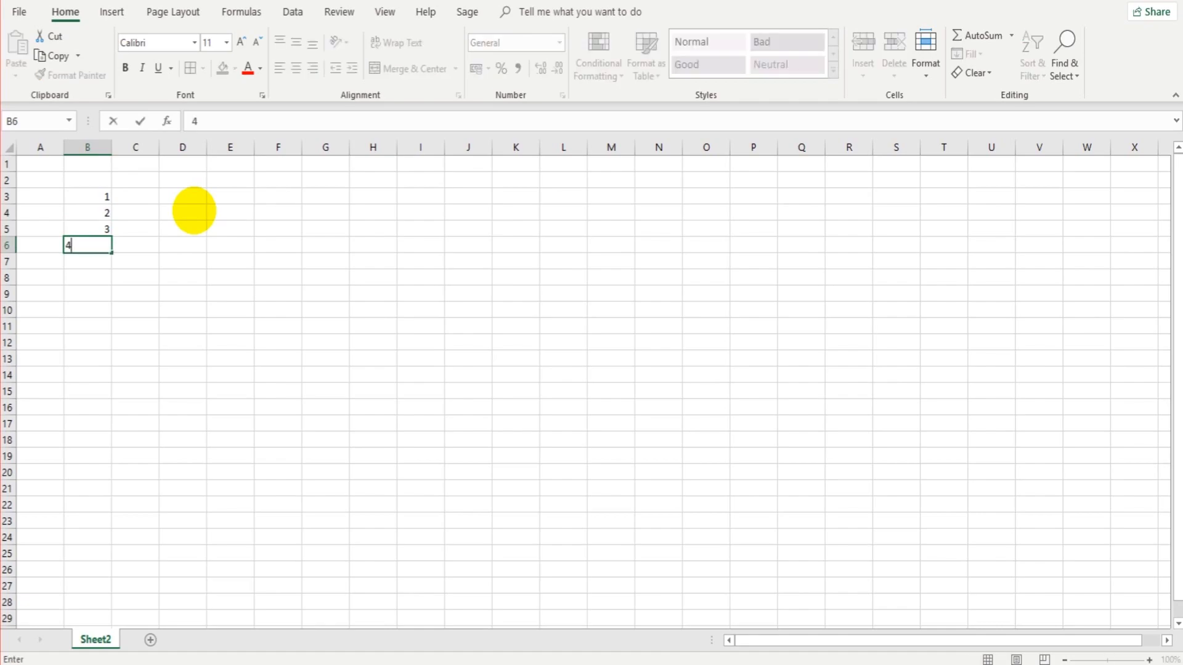
key(Return)
text(5)
key(Return)
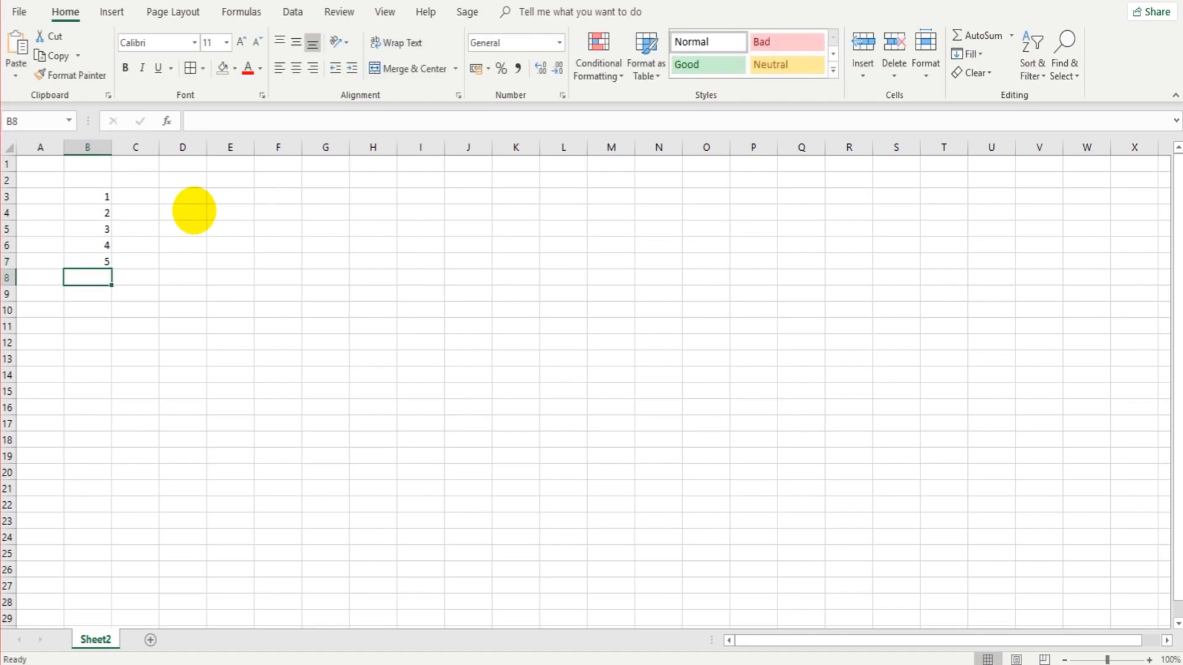
text(6)
key(Return)
text(7)
key(Return)
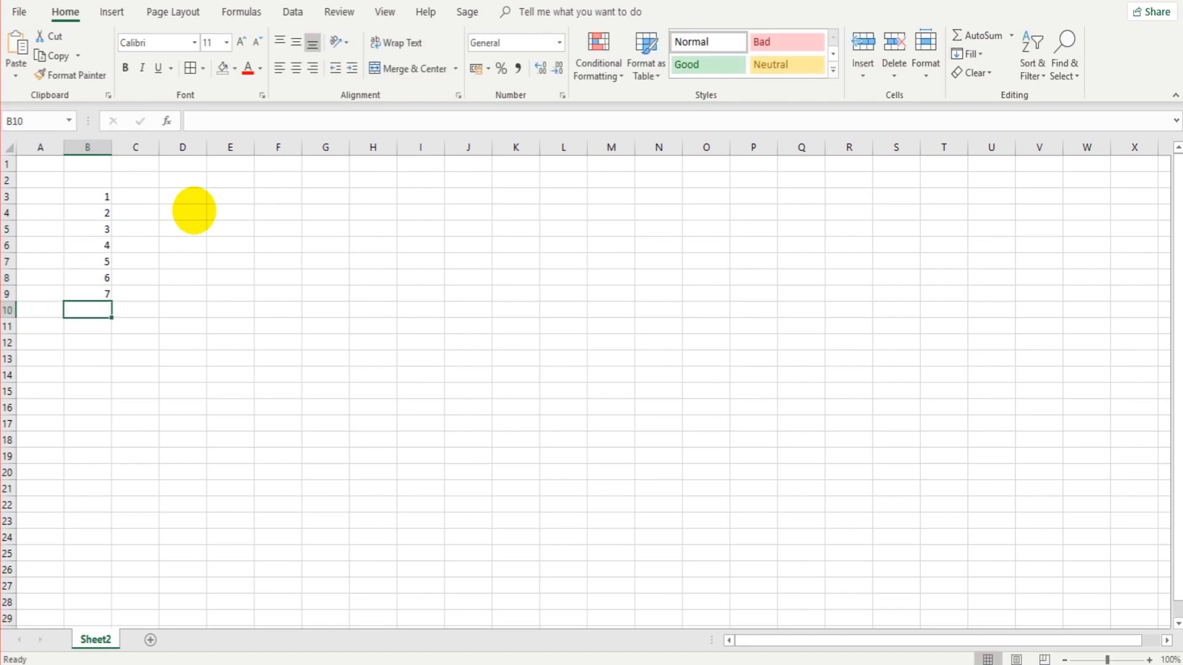
text(8)
key(Return)
text(9)
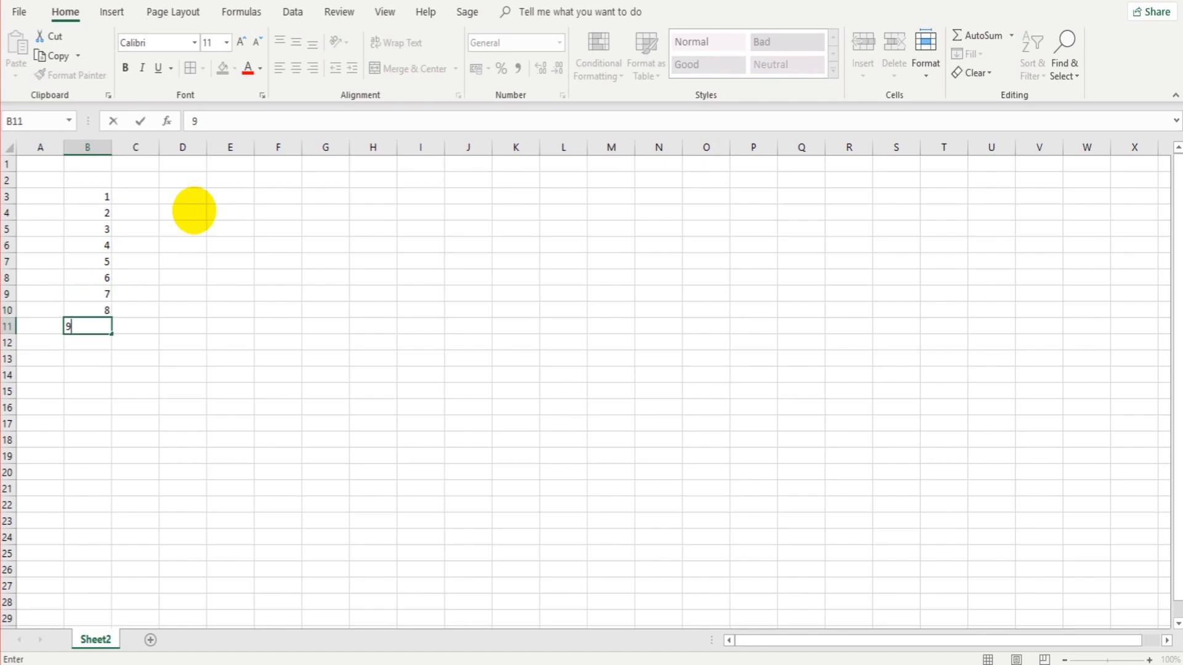
key(Return)
Continue column B with the numbers 10 through 18, down to B20
text(10)
key(Return)
text(11)
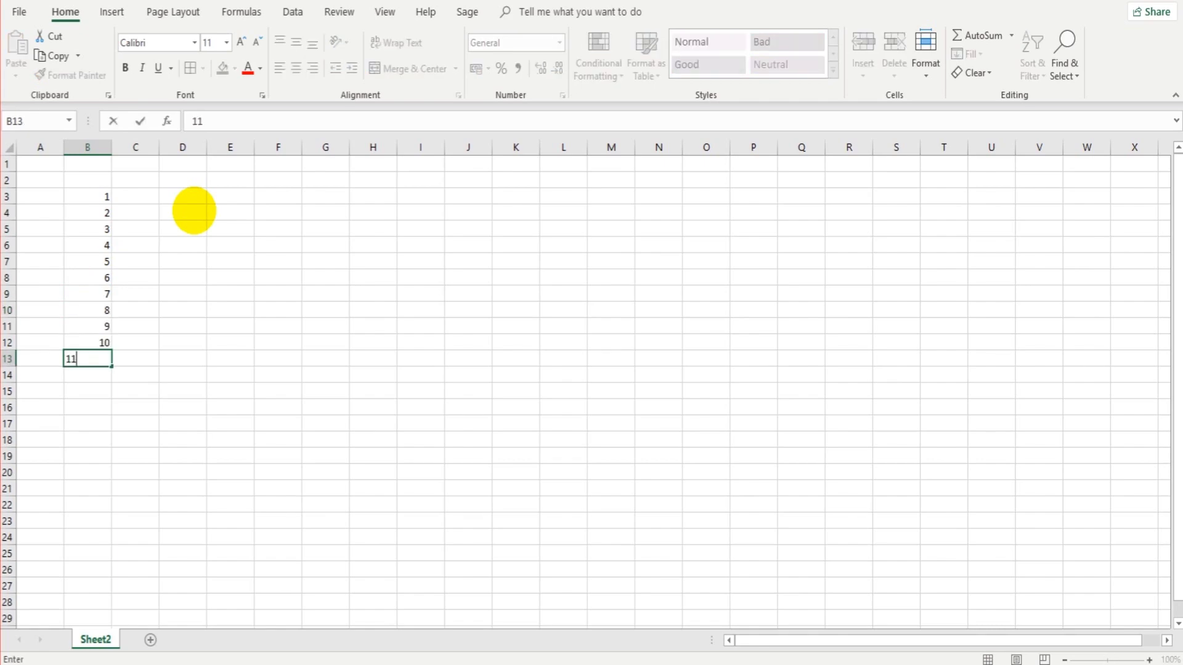
key(Return)
text(12)
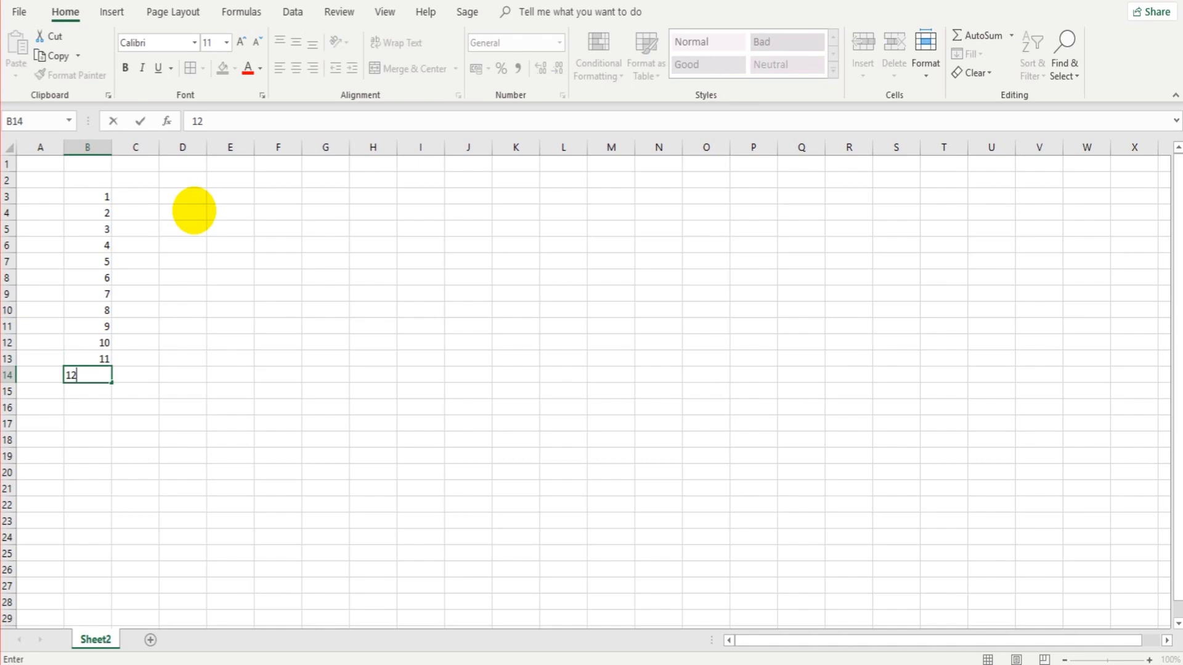
key(Return)
text(13)
key(Return)
text(14)
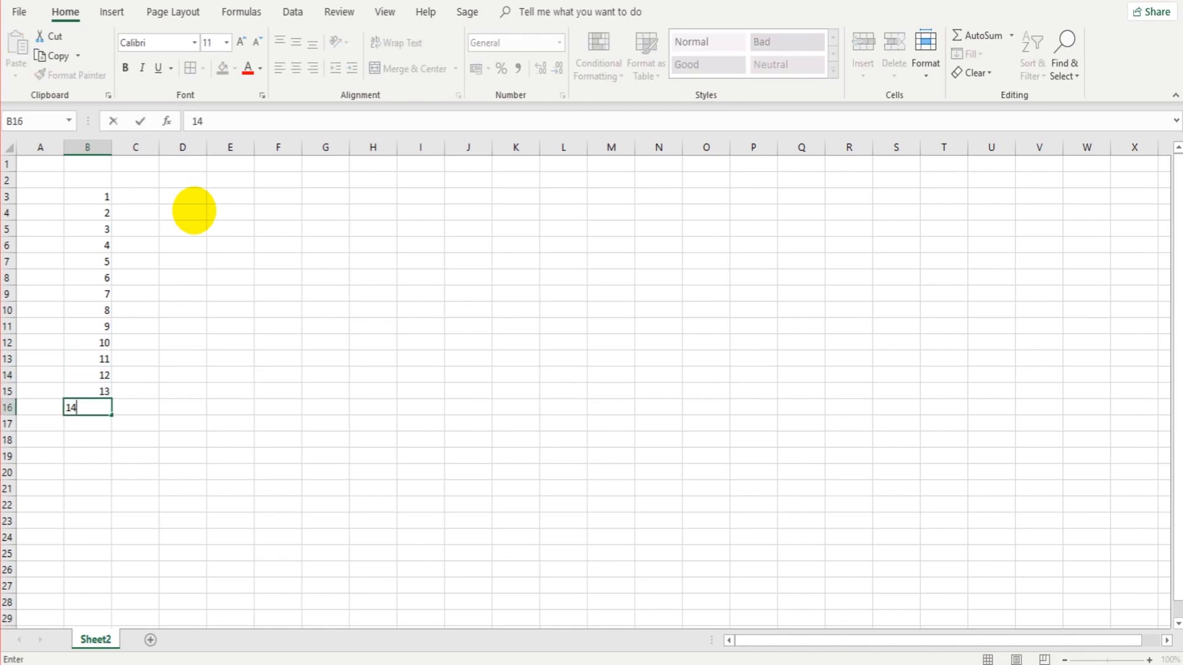
key(Return)
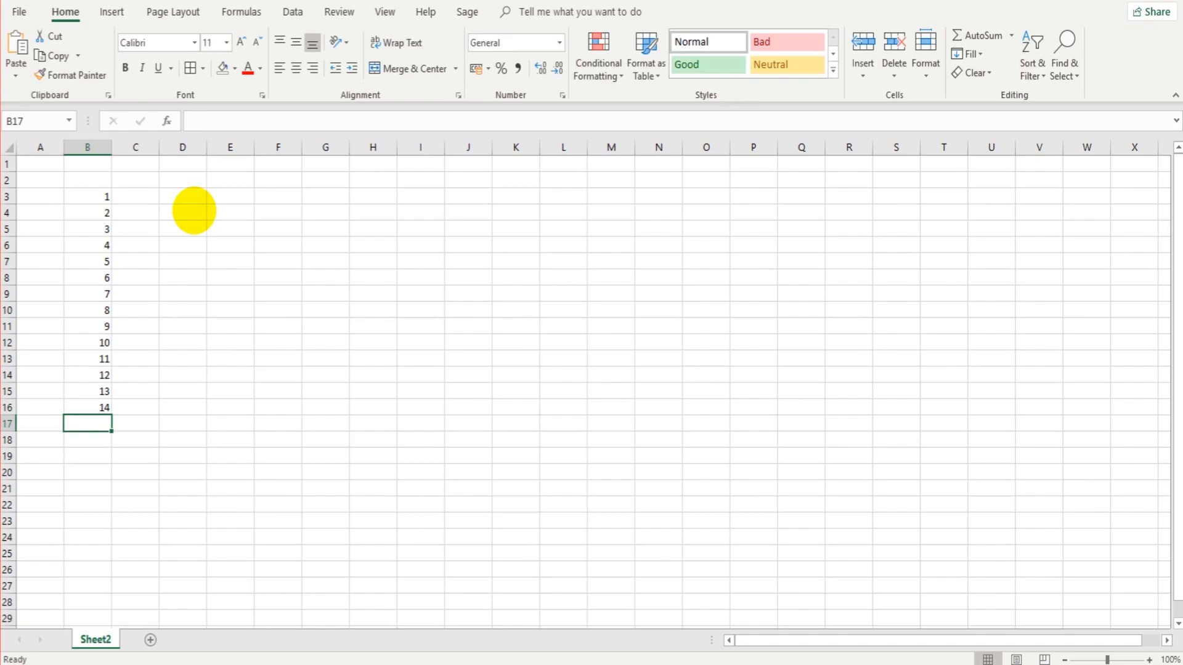
text(15)
key(Return)
text(16)
key(Return)
text(17)
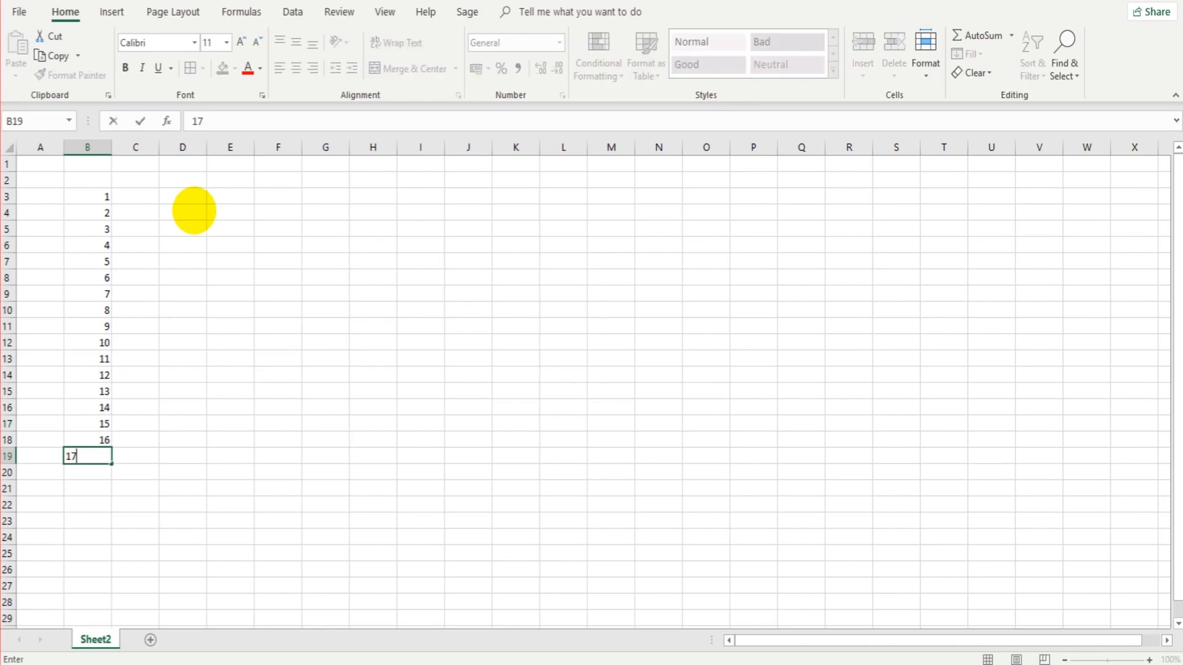
key(Return)
text(18)
key(Return)
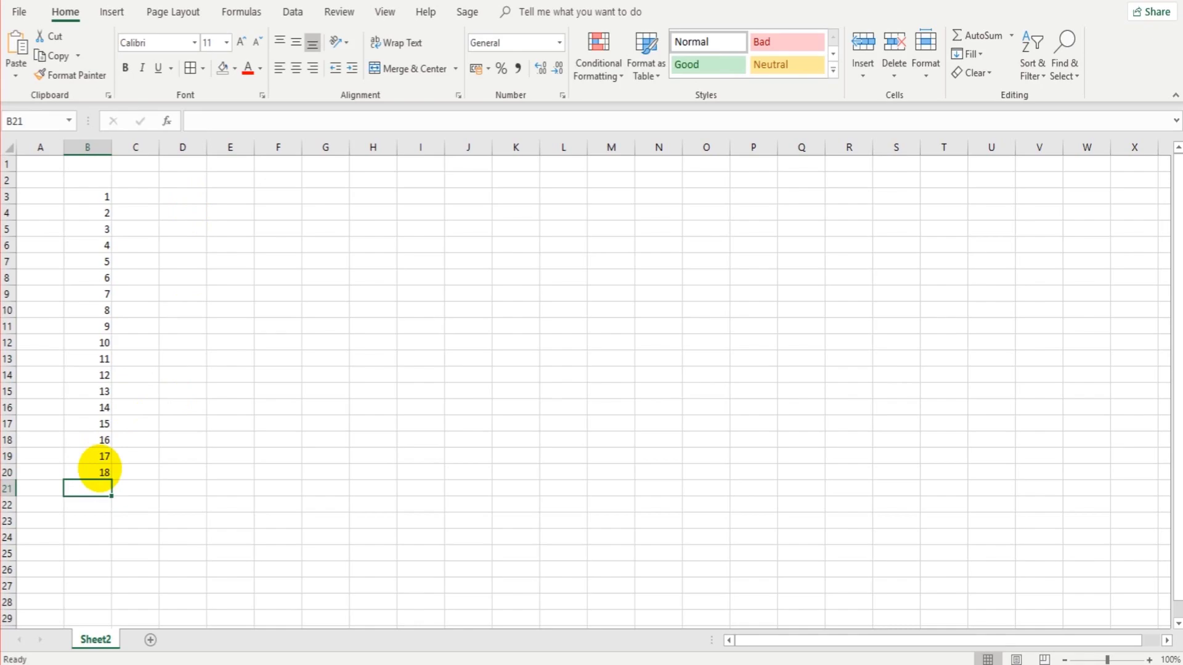
Clear B3:B20, enter 1, 2, 3 in B3:B5, and fill the series down past row 29
drag(100, 469, 104, 195)
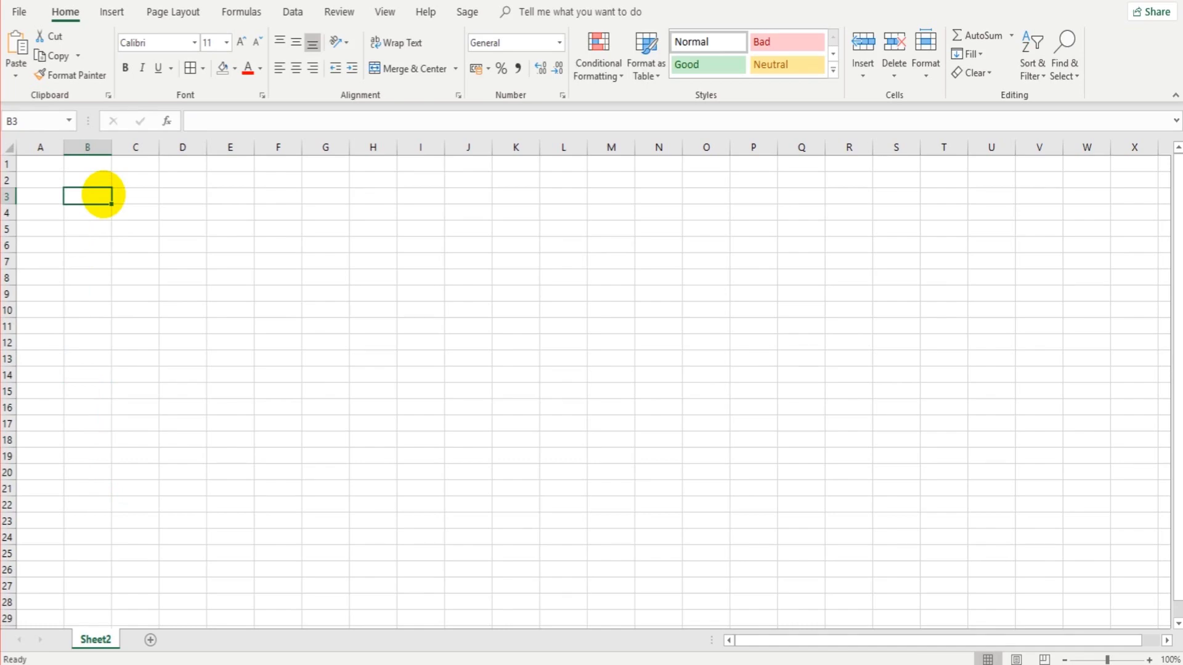
text(1)
key(Return)
text(2)
key(Return)
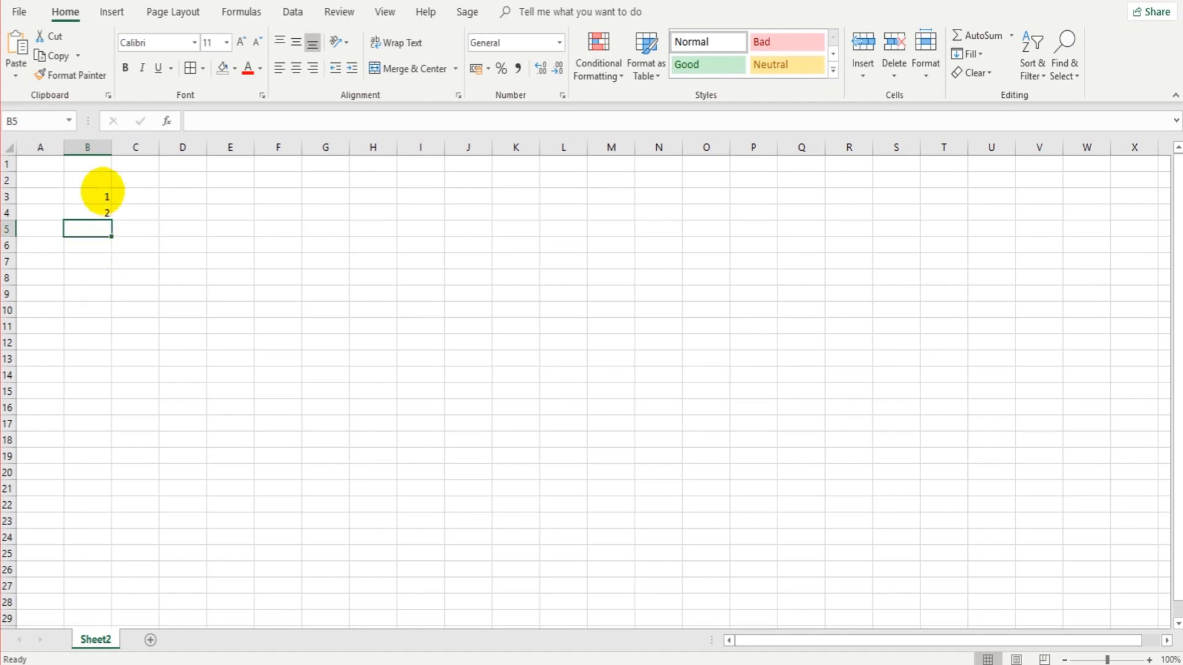
text(3)
key(Return)
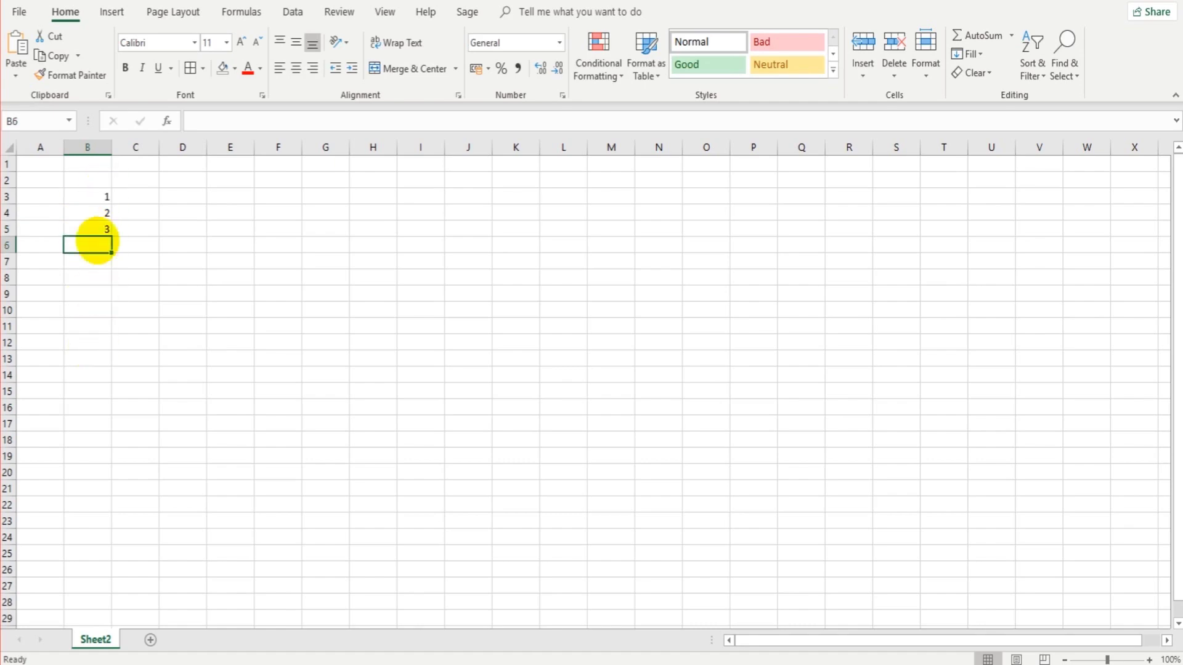
drag(93, 196, 95, 229)
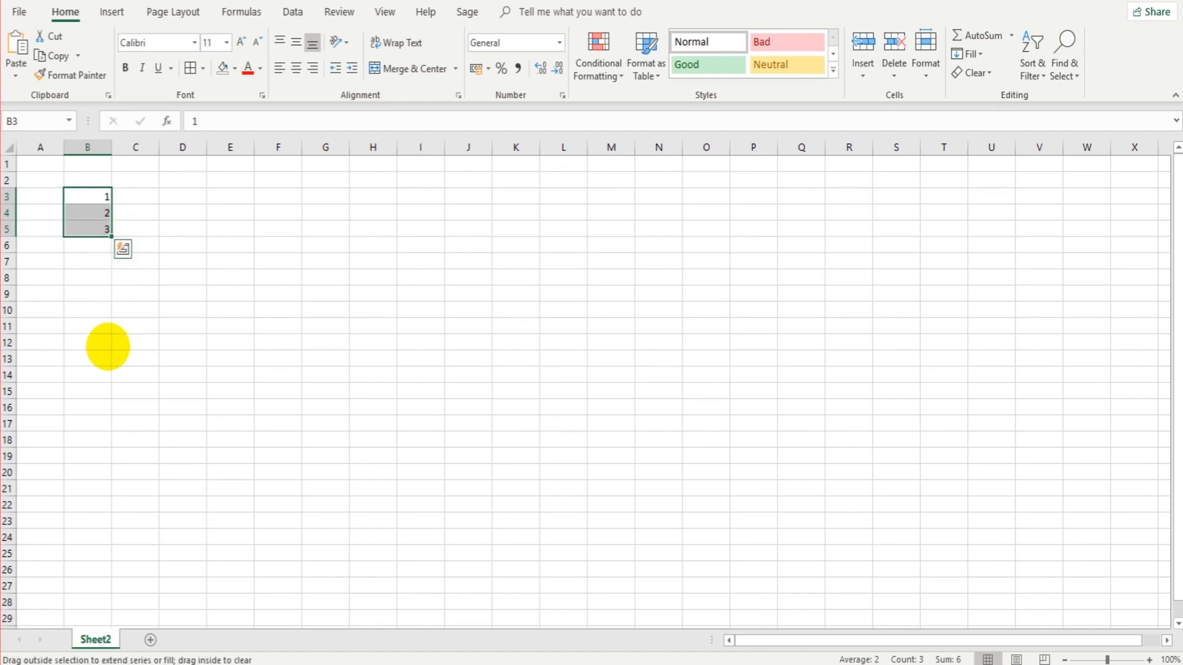
drag(108, 347, 198, 191)
Enter the starter dates Jan-87 in D3 and Feb-87 in D4
scroll(198, 191, up, 8)
click(198, 196)
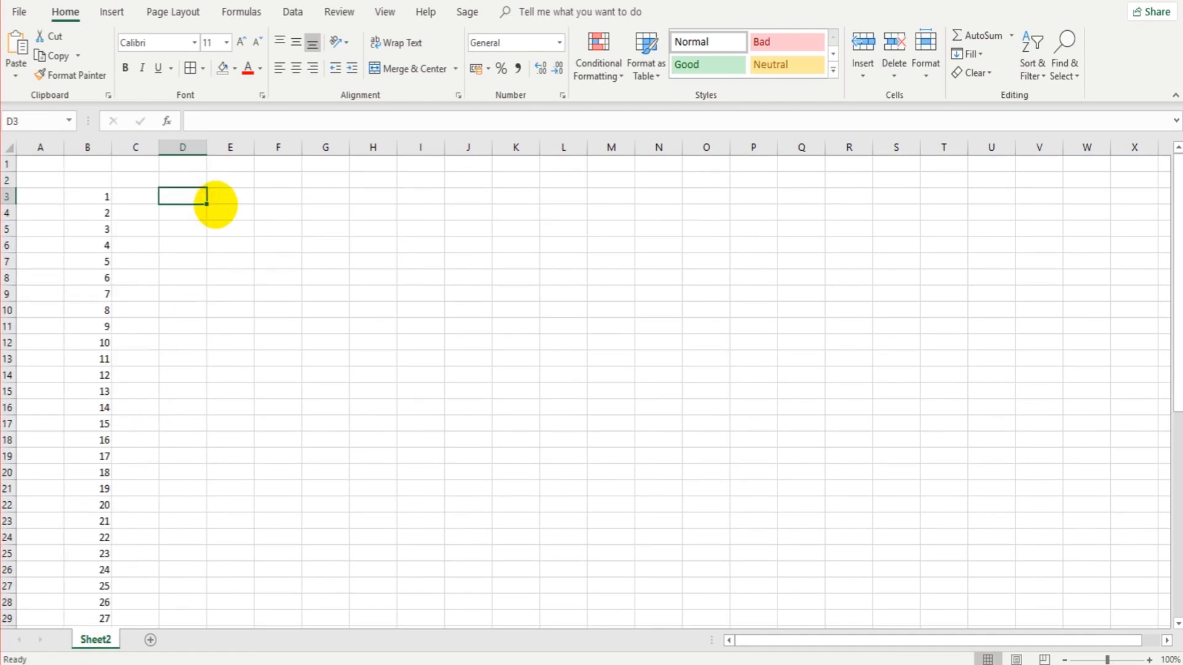
text(Jan-87)
key(Return)
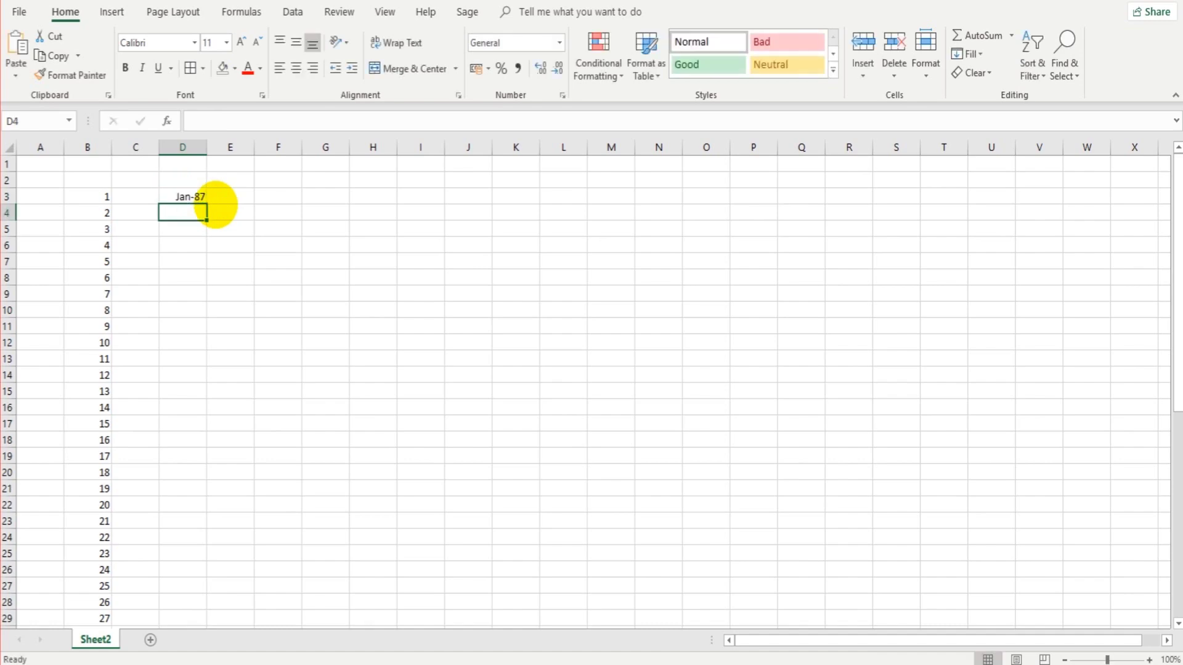
text(Feb)
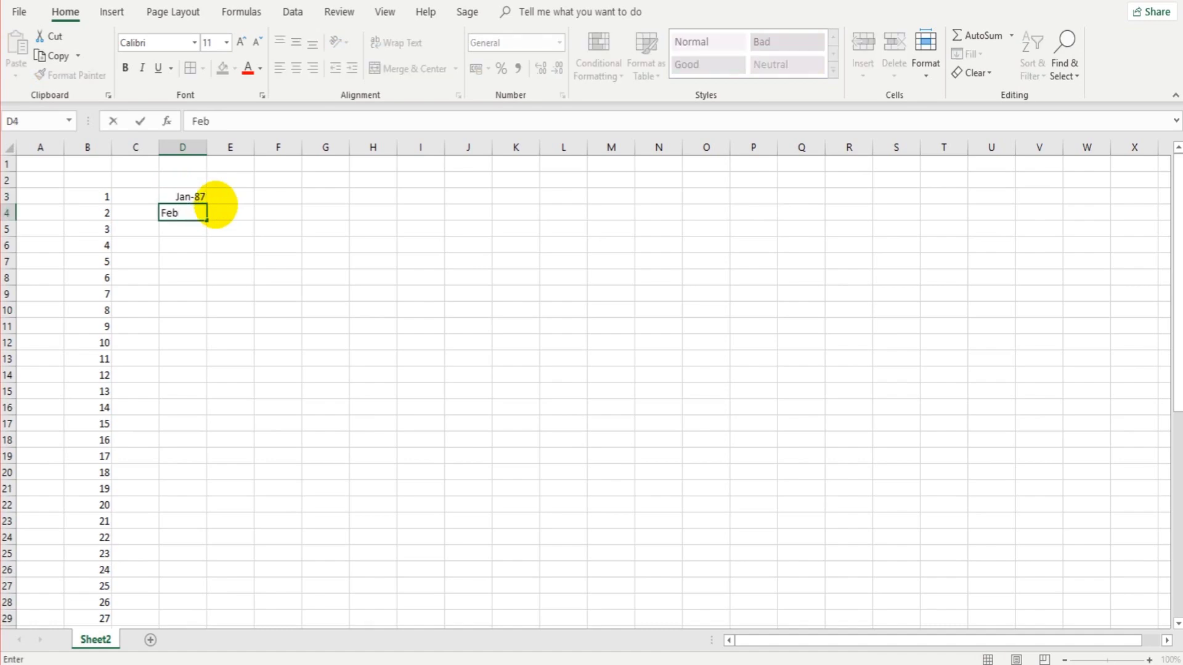
text(-87)
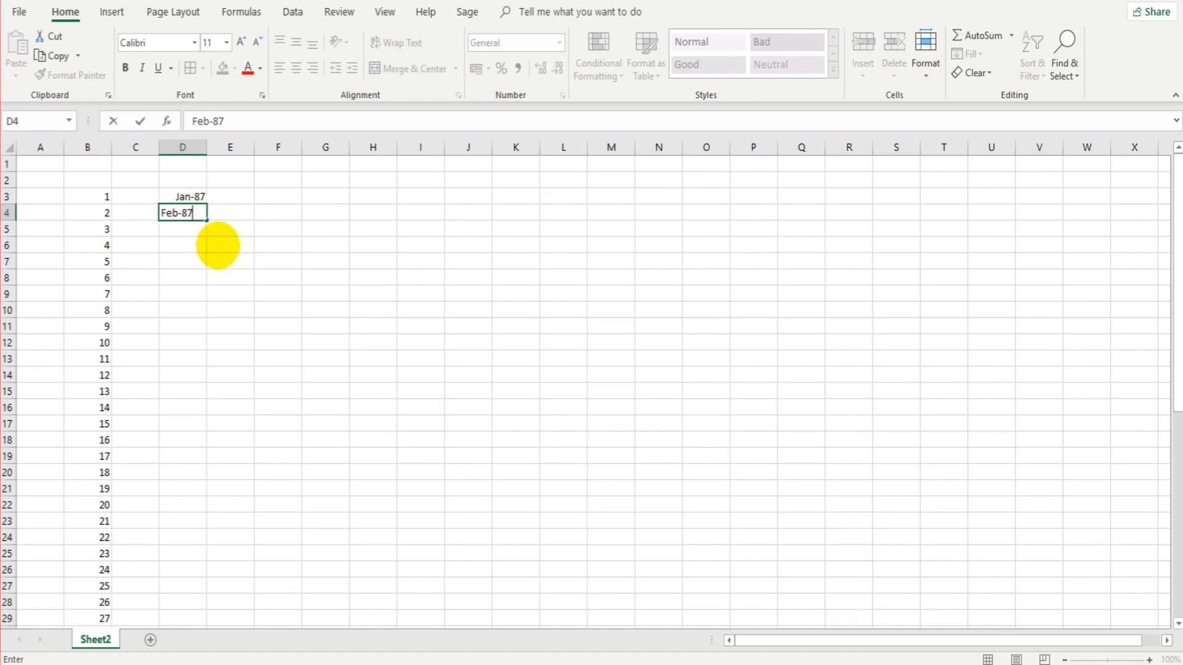
Extend the monthly date series down column D to Feb-91 in D52
drag(182, 196, 182, 213)
drag(206, 220, 208, 237)
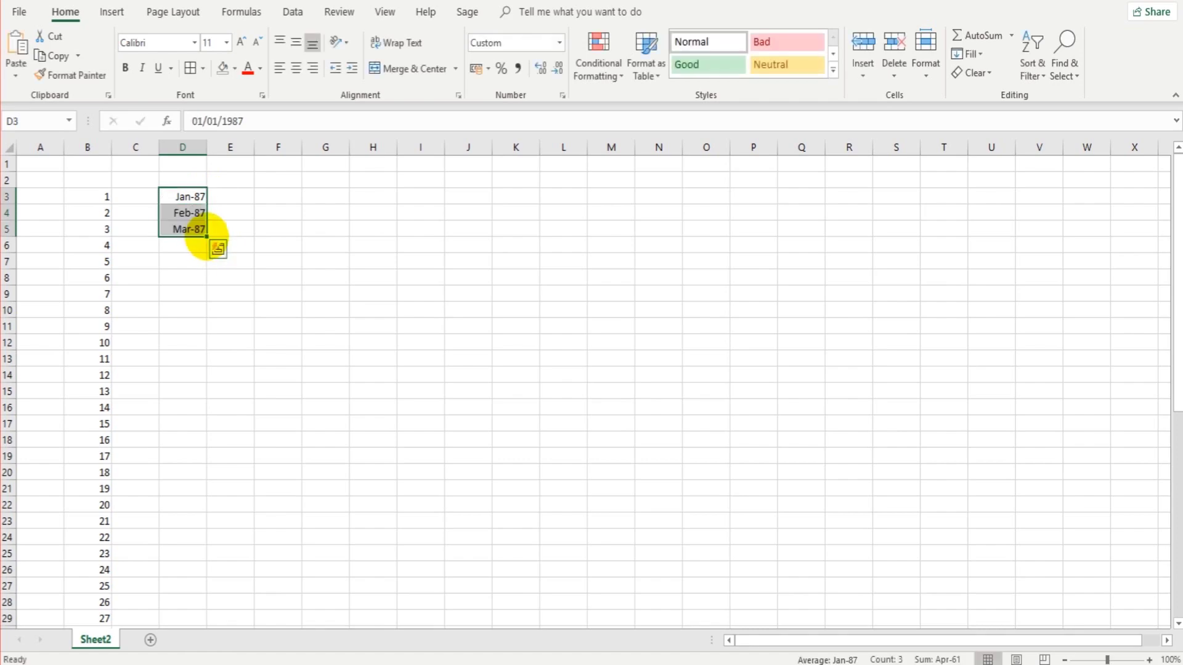
drag(205, 579, 258, 555)
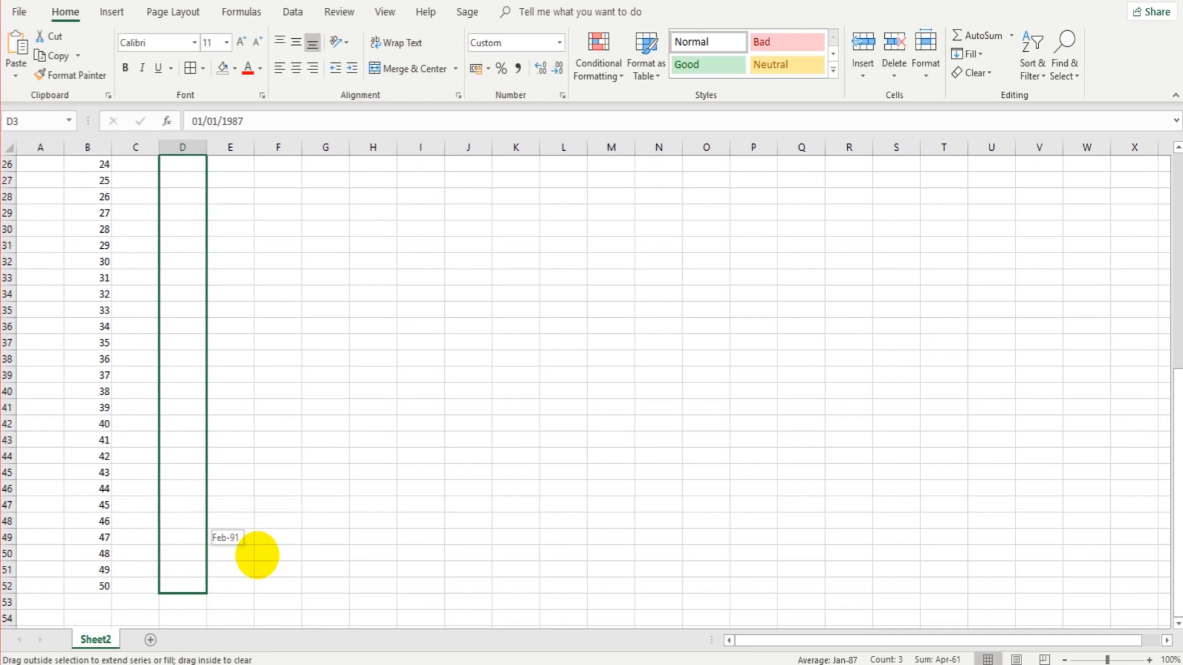
drag(258, 555, 253, 449)
scroll(253, 449, up, 9)
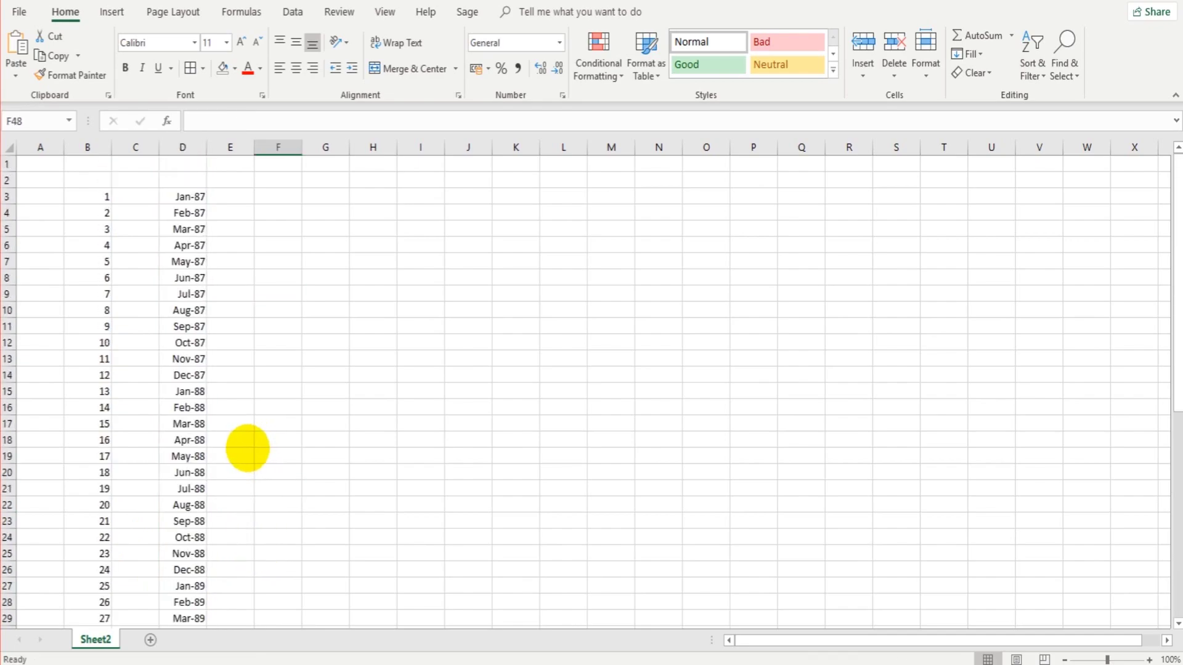
scroll(224, 267, down, 15)
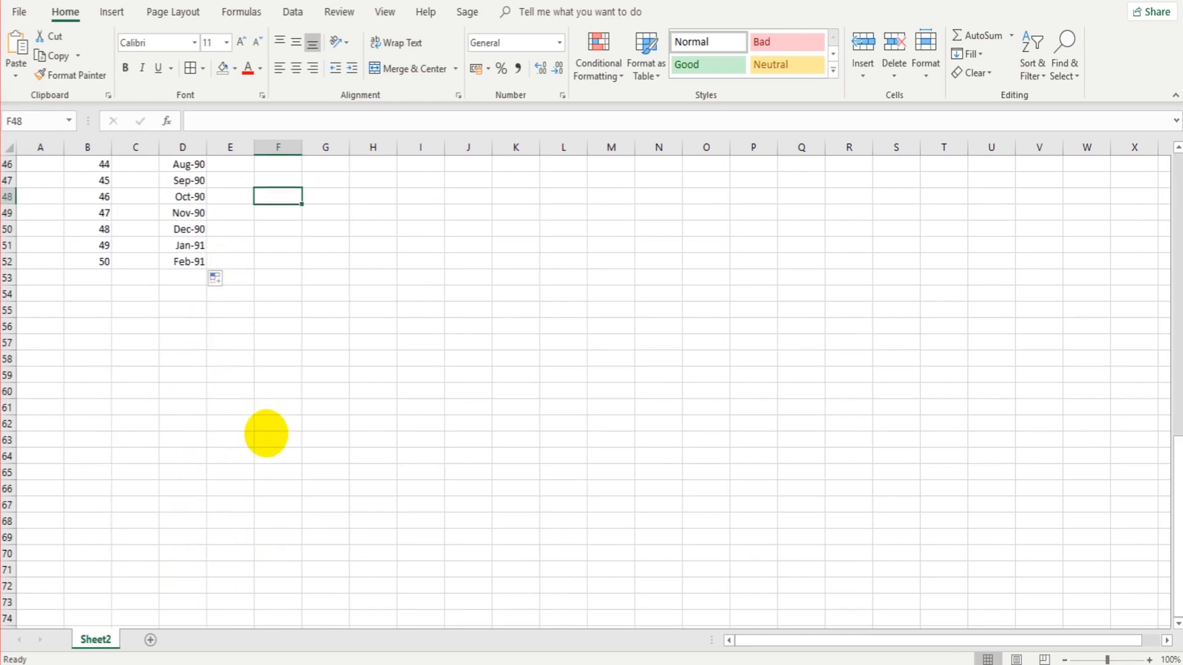
scroll(266, 434, up, 9)
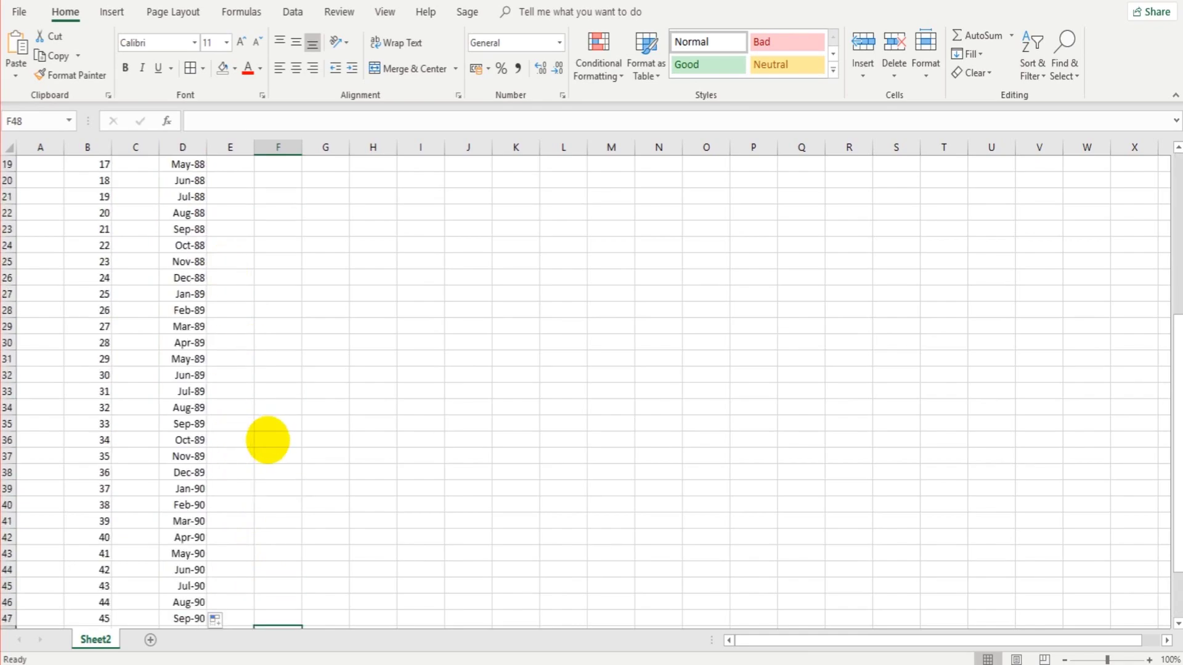
scroll(267, 440, up, 6)
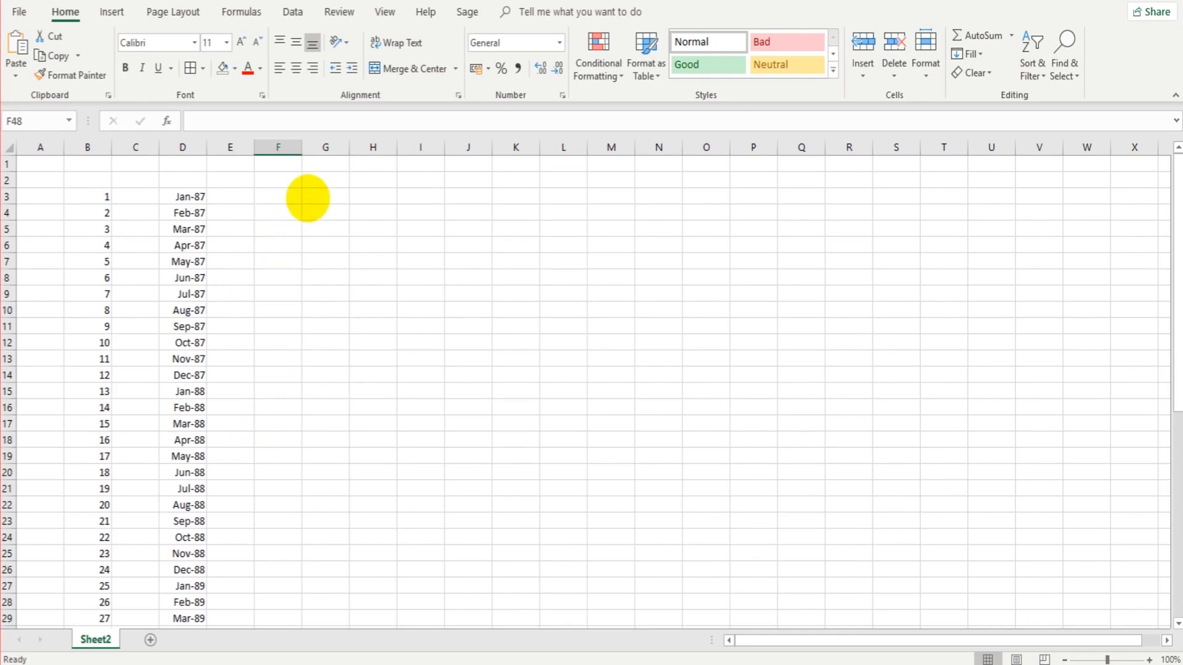
Type 'a' in G3 and copy it down column G to row 25
click(309, 195)
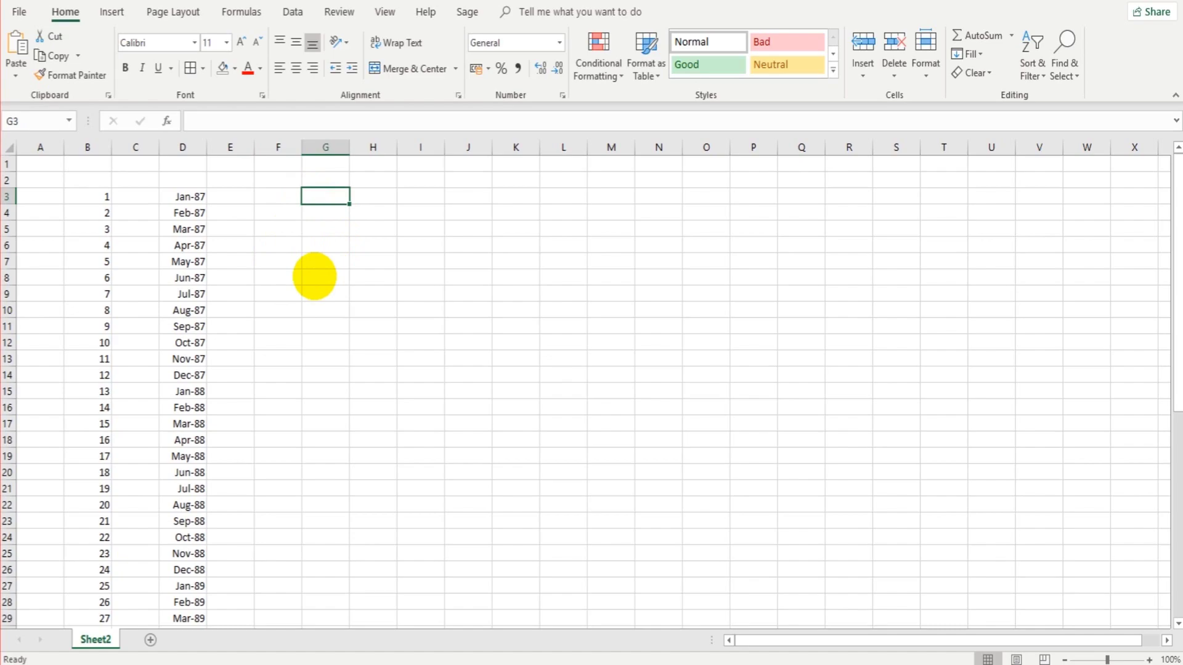
click(327, 204)
text(a)
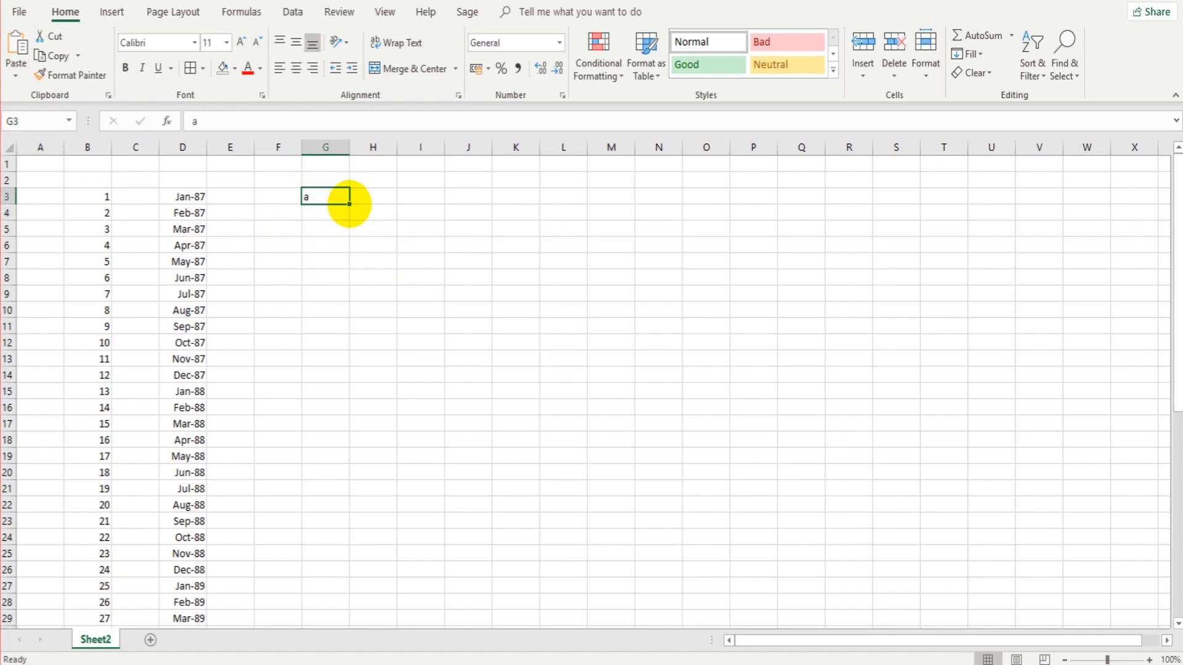
drag(349, 204, 328, 558)
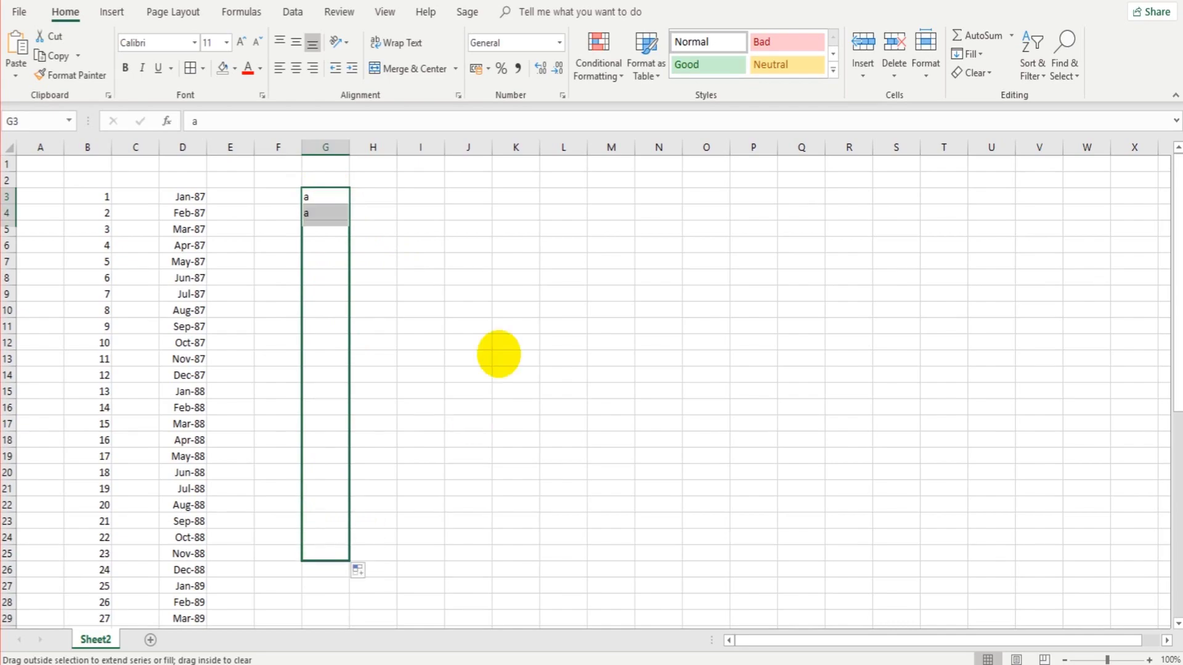
Put 1 in I3 and copy it down column I to row 24
click(433, 200)
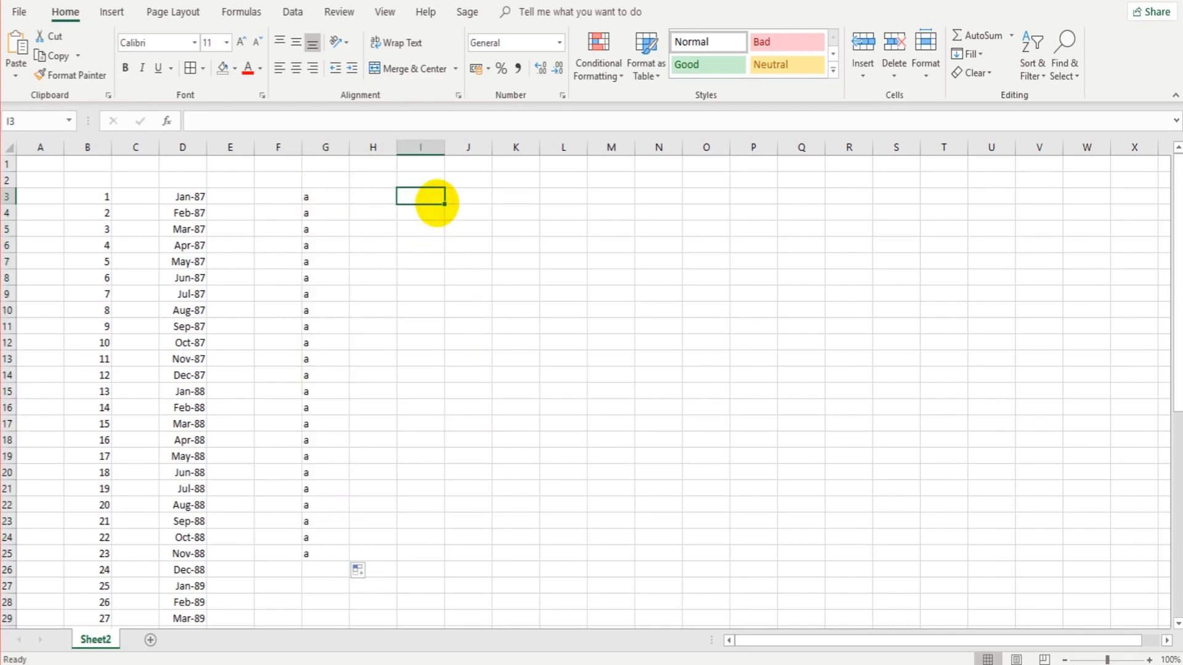
text(1)
click(444, 201)
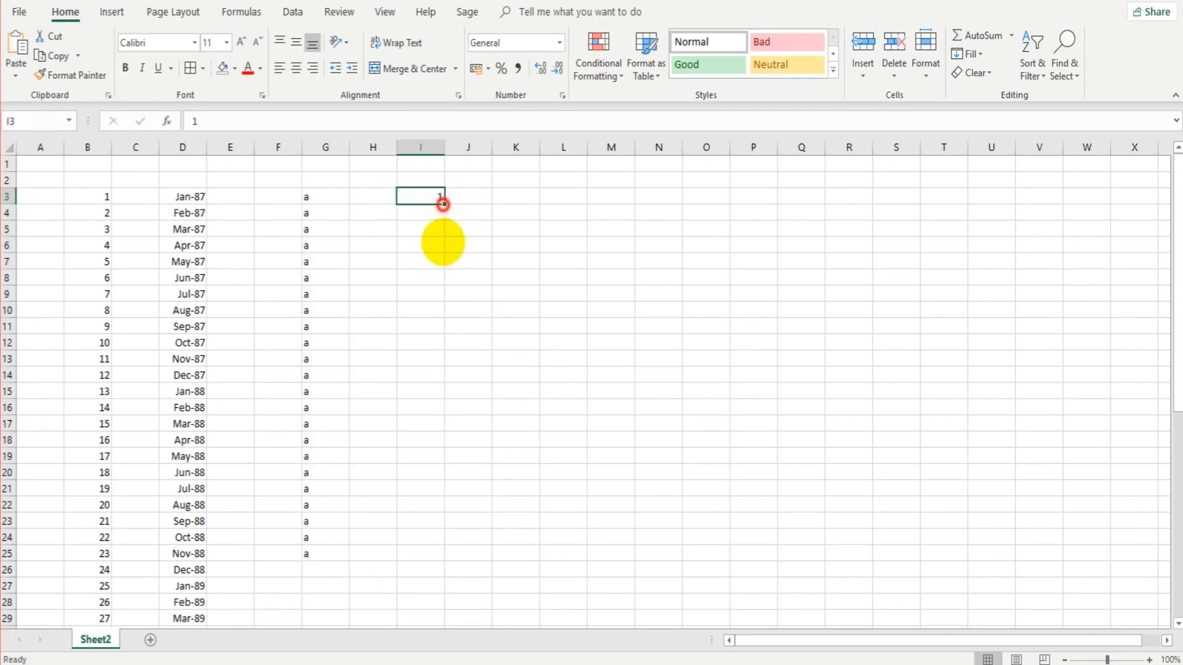
drag(404, 542, 405, 541)
click(552, 388)
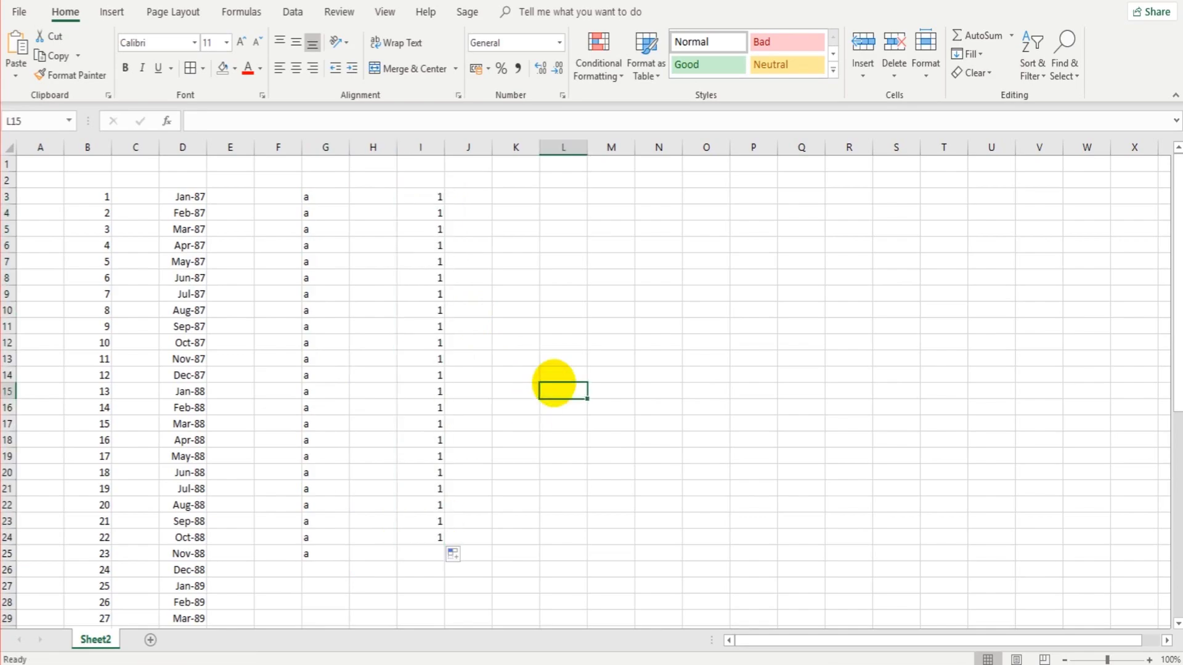
Enter 1, 2, 3 in L3:L5 and extend the series down to 21
click(564, 196)
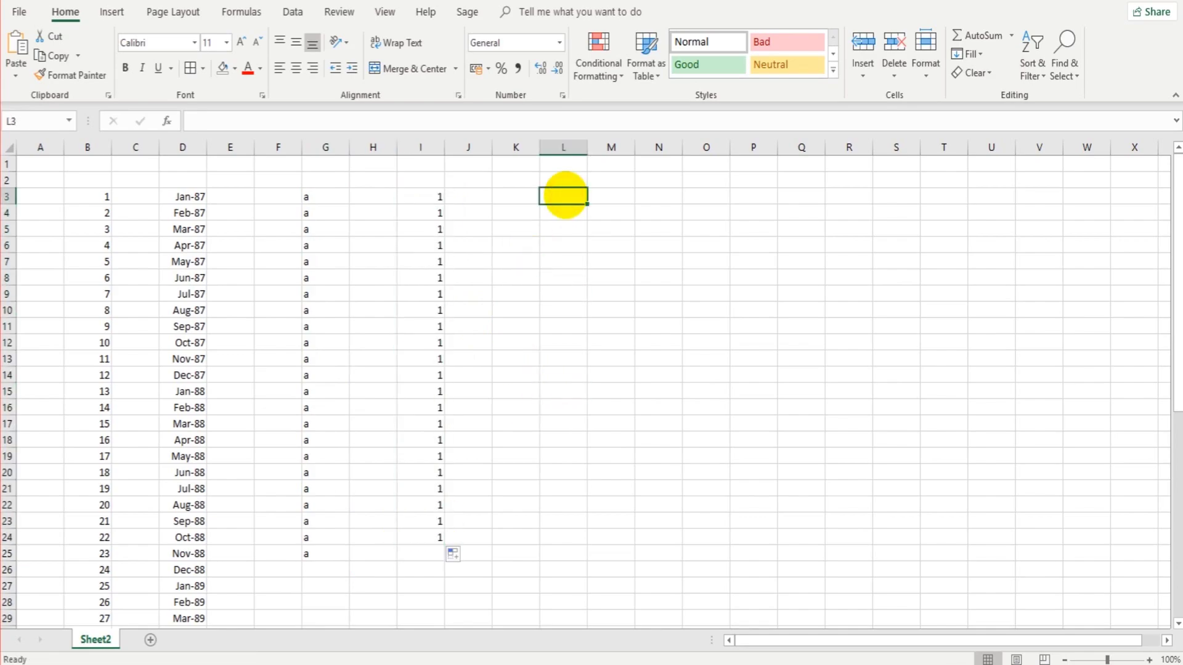
text(1)
key(Return)
text(2)
key(Return)
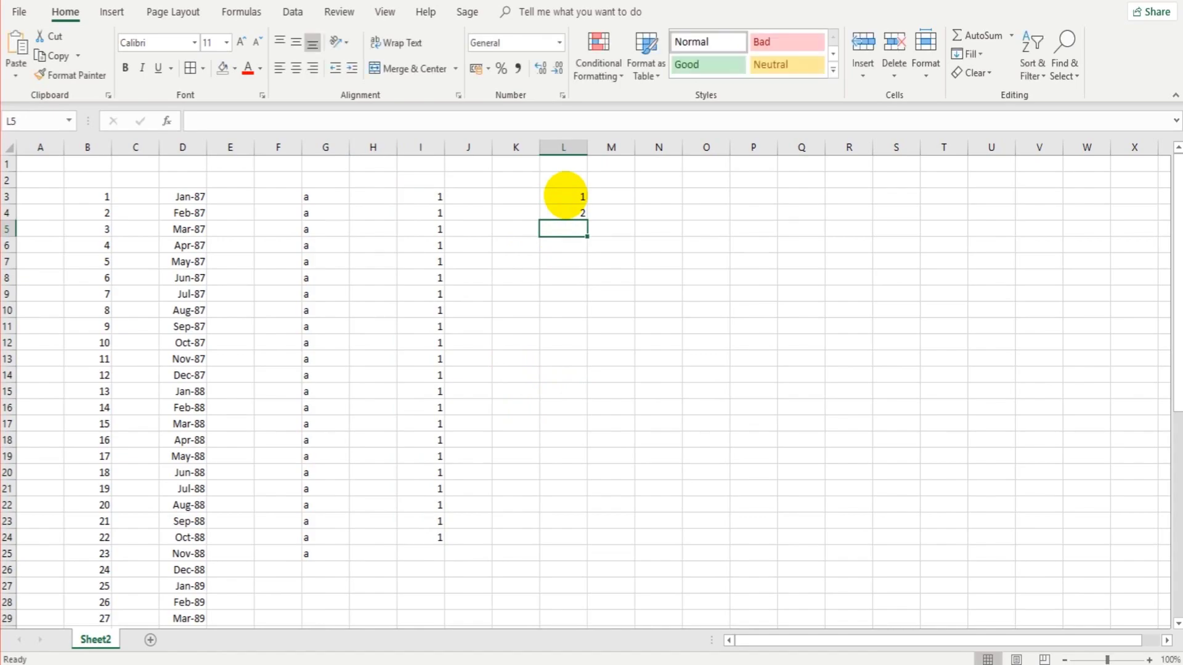
text(3)
key(Return)
drag(565, 196, 578, 530)
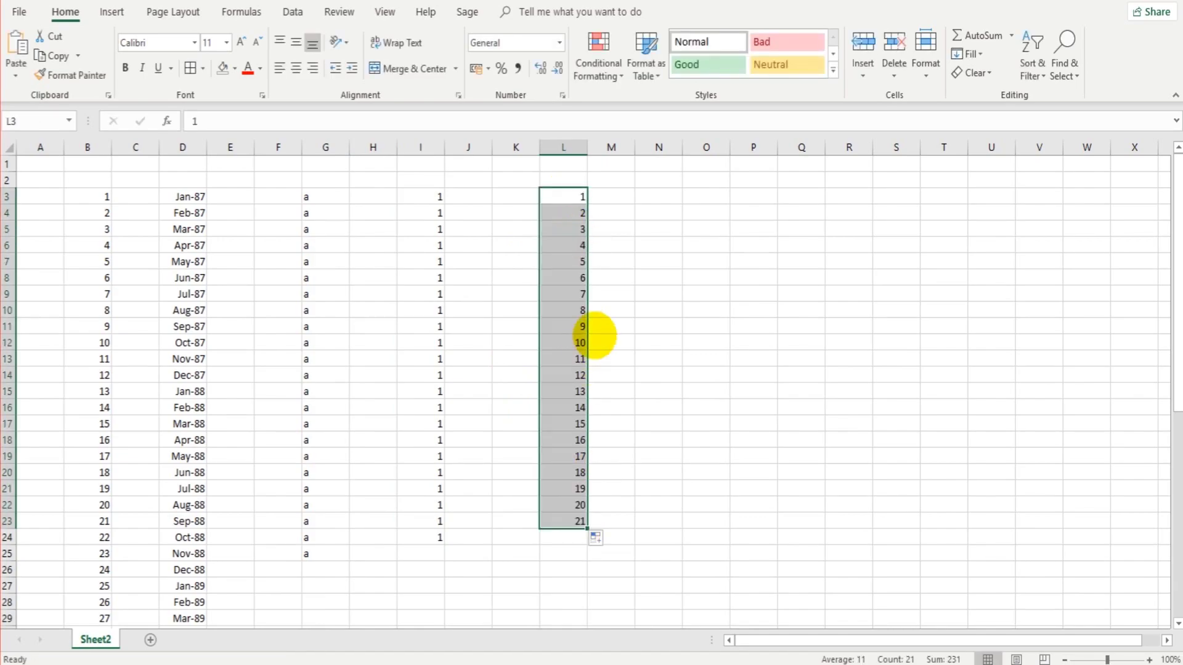
click(502, 409)
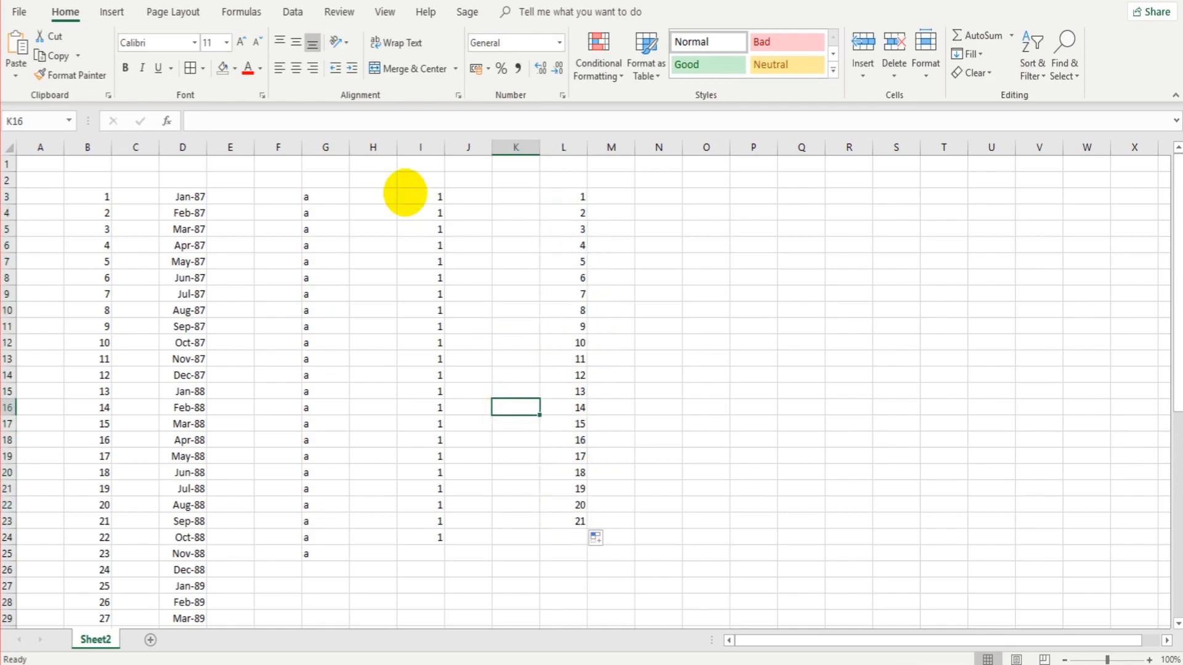
Type 'got' in K3 and copy it down column K to row 23
click(404, 195)
click(501, 196)
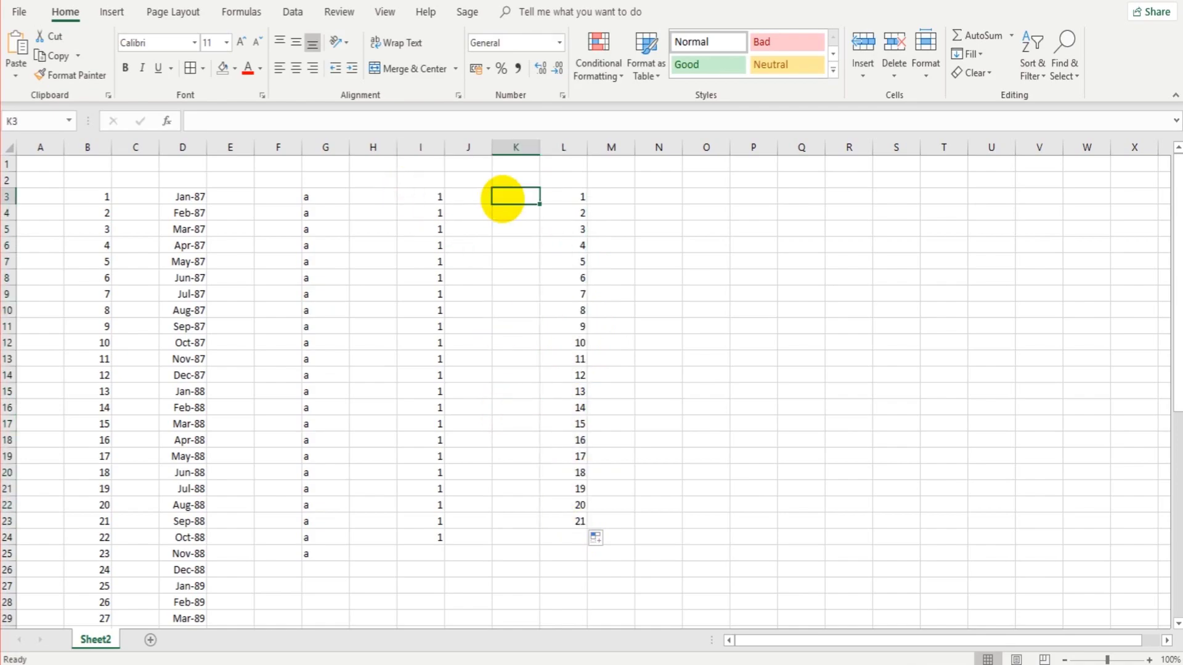
text(gi)
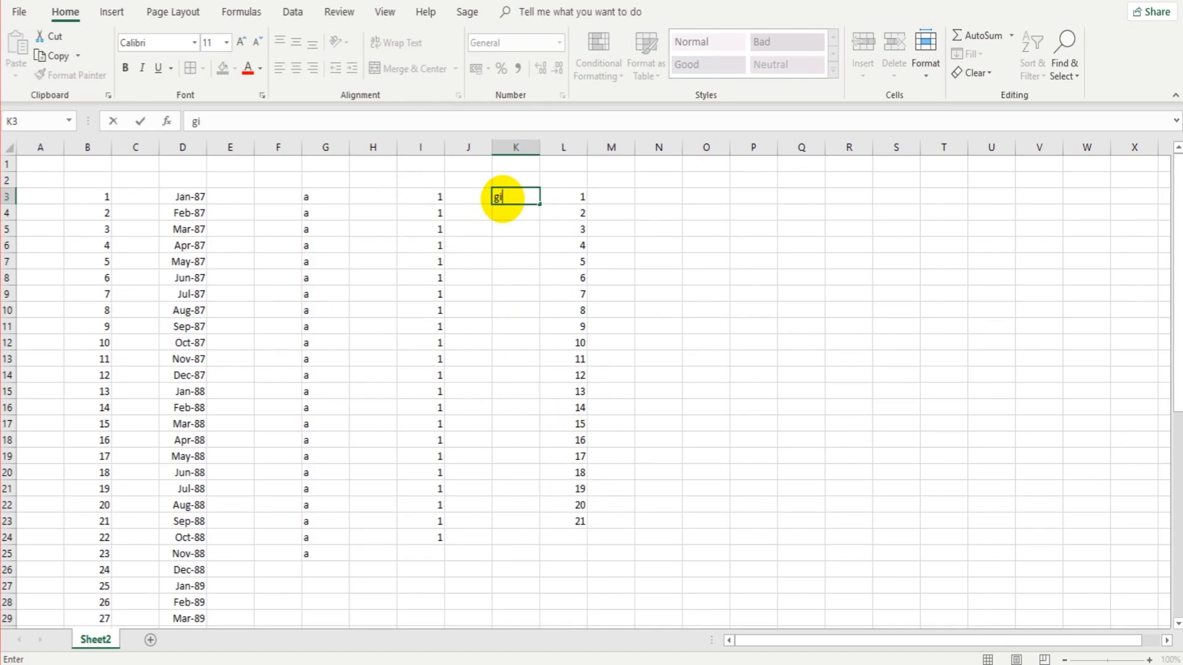
key(BackSpace)
text(ot)
drag(539, 204, 515, 521)
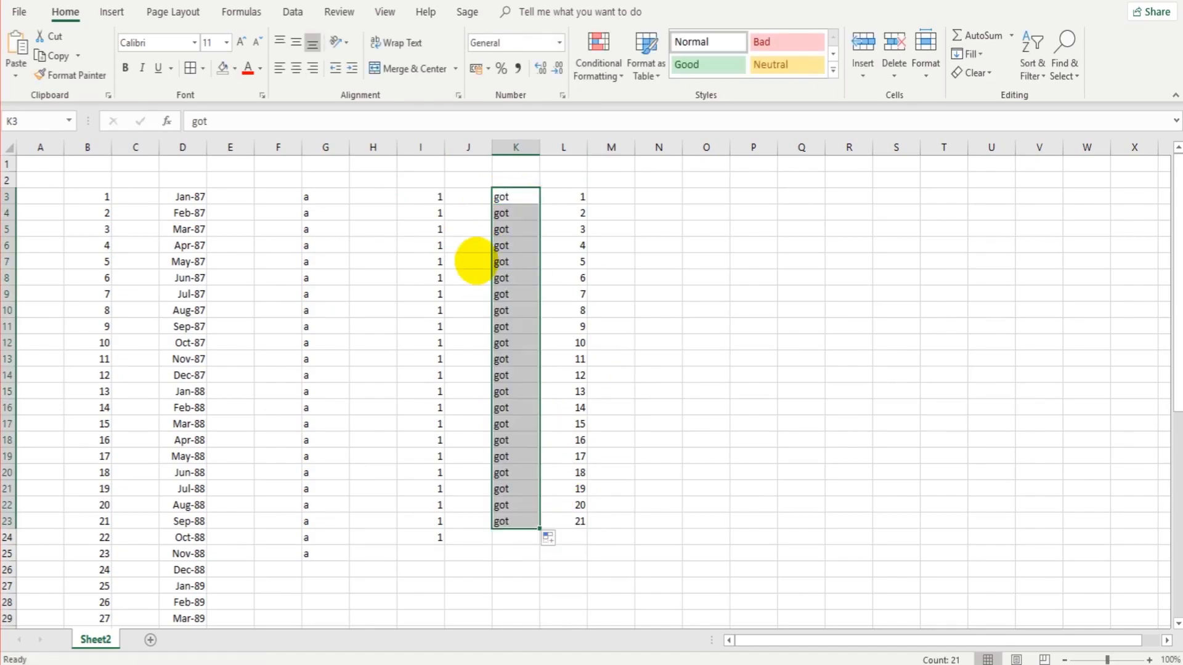
click(518, 326)
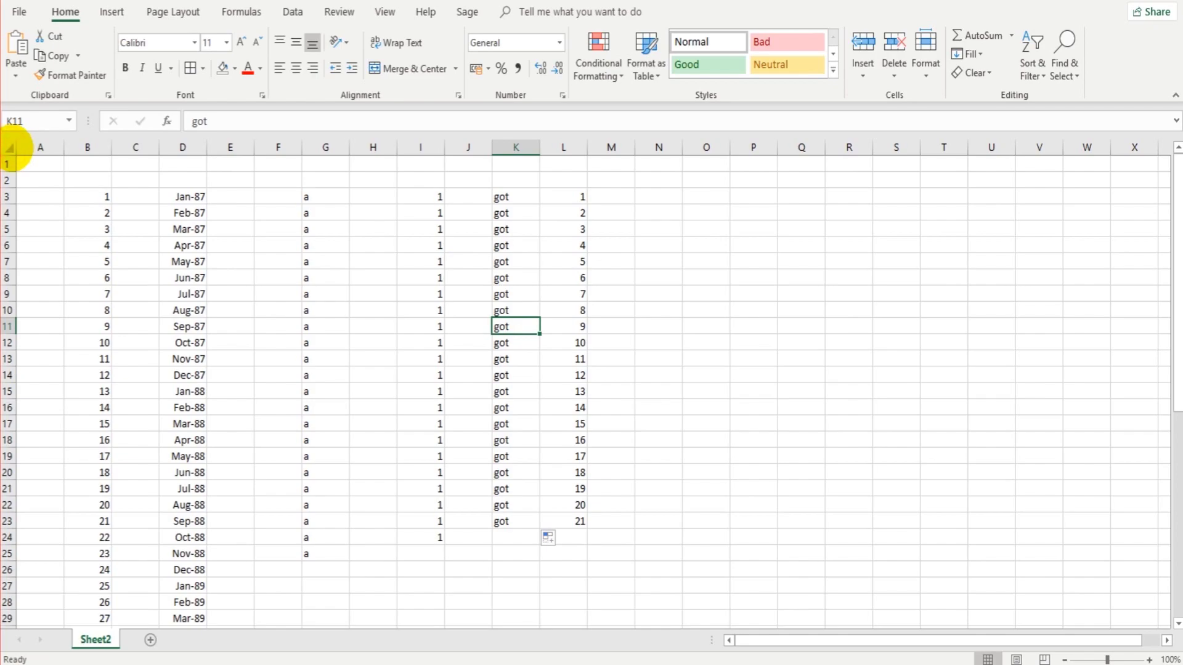
Select the whole sheet and delete all its data
click(11, 148)
key(Delete)
click(209, 277)
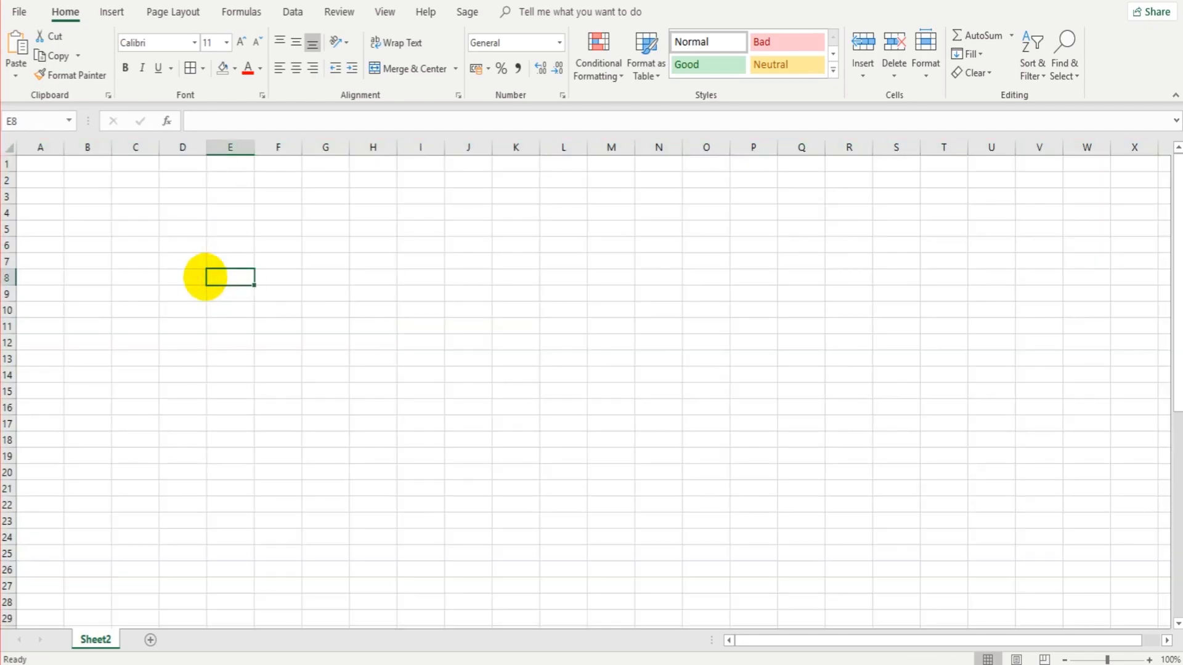
Enter the operator labels +, - and * in C3, C4 and C5
click(138, 197)
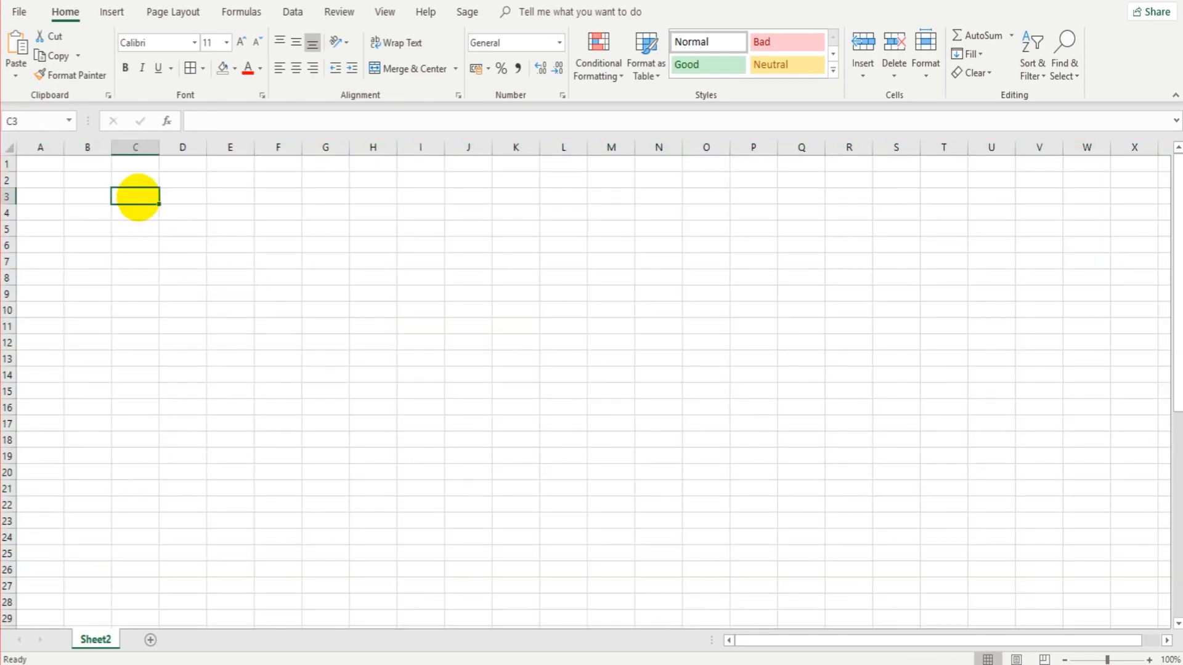
text(+)
key(Return)
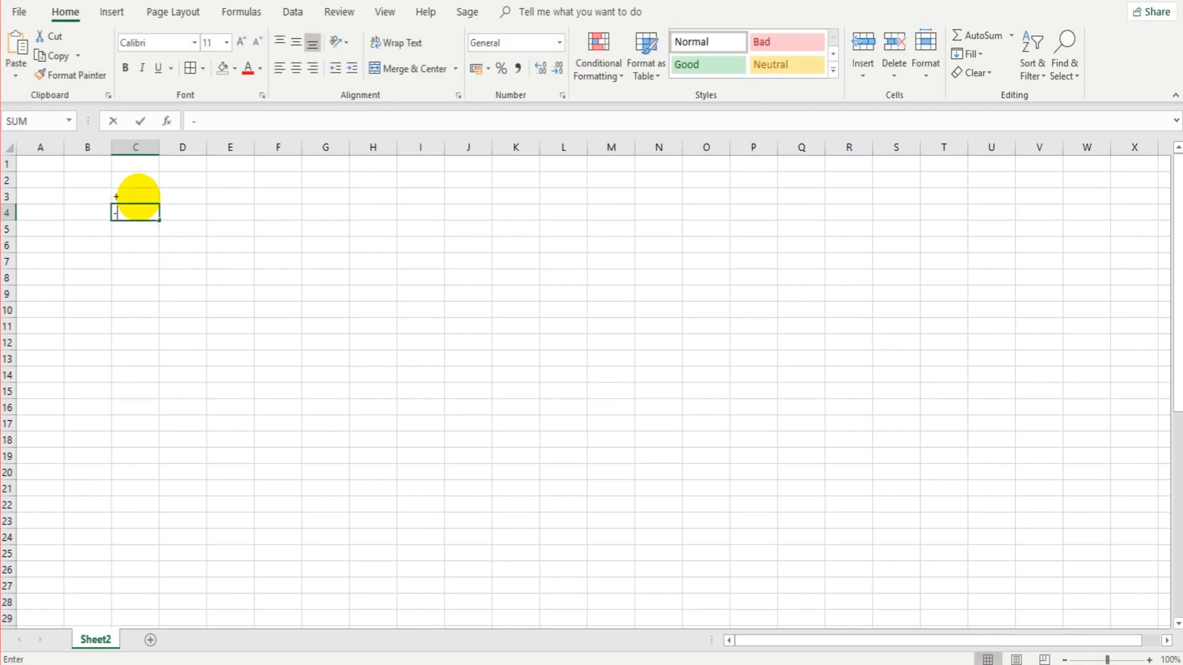
text(-)
key(Return)
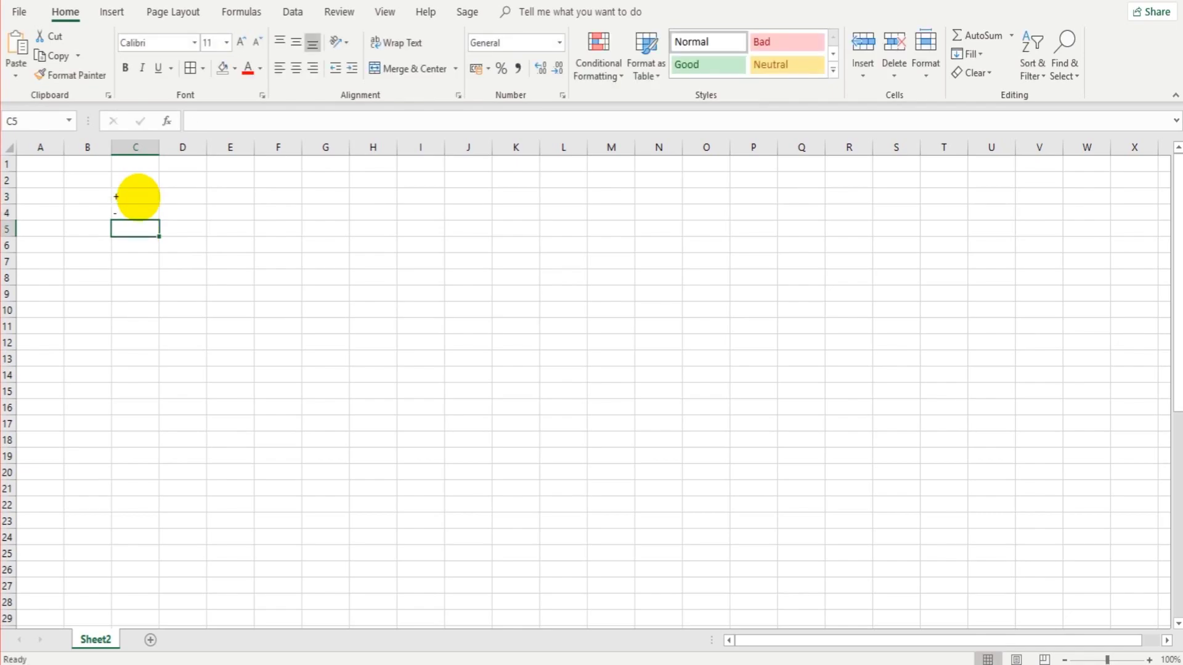
text(*)
key(Return)
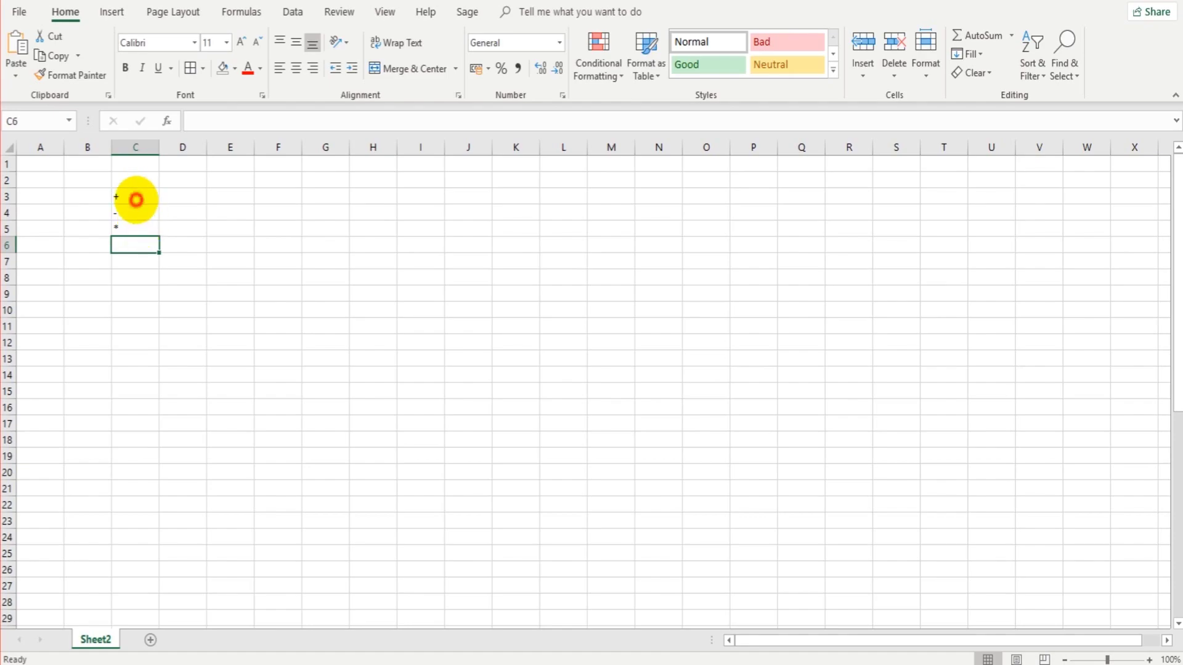
click(135, 198)
click(136, 212)
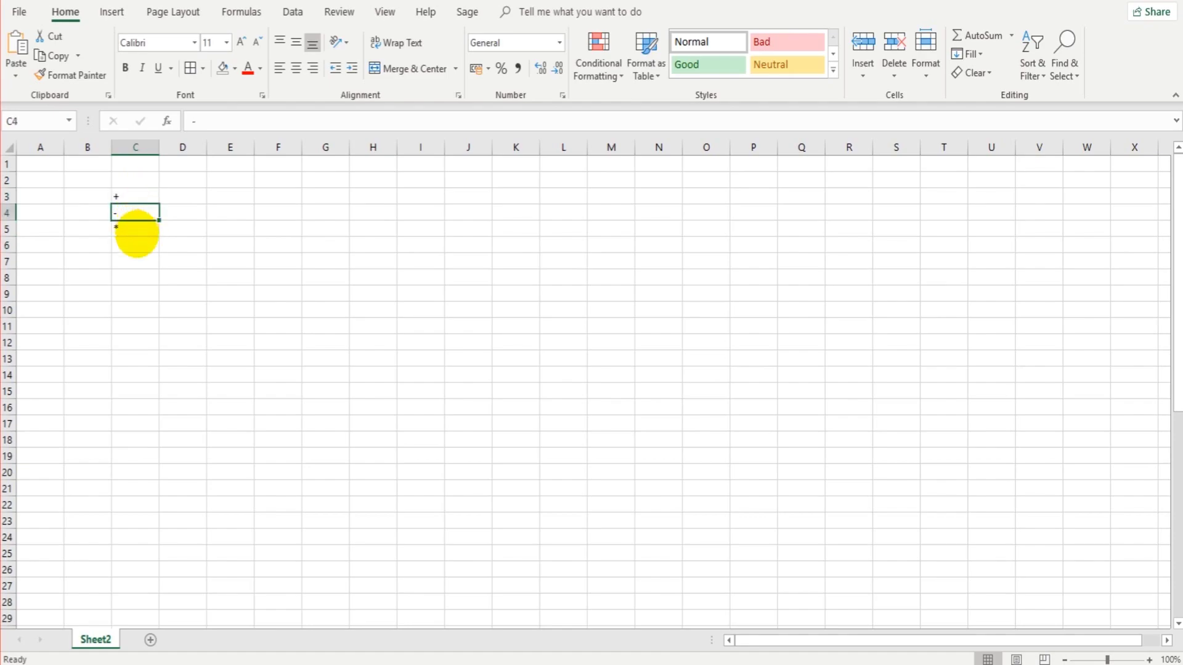
click(132, 229)
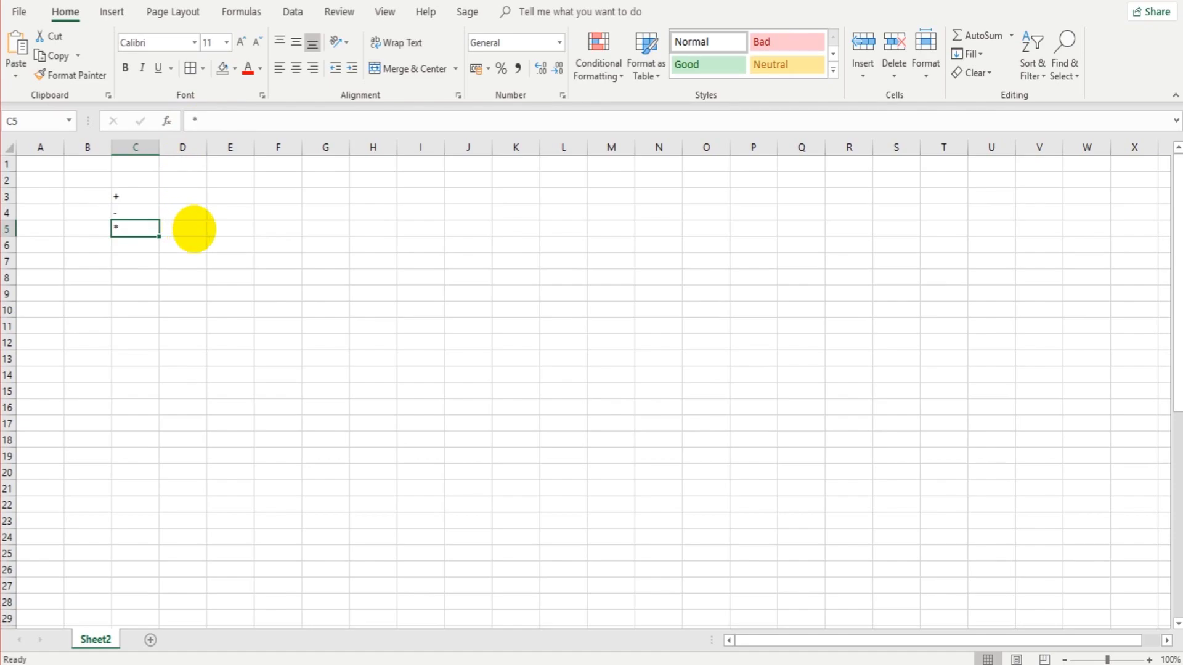
click(196, 229)
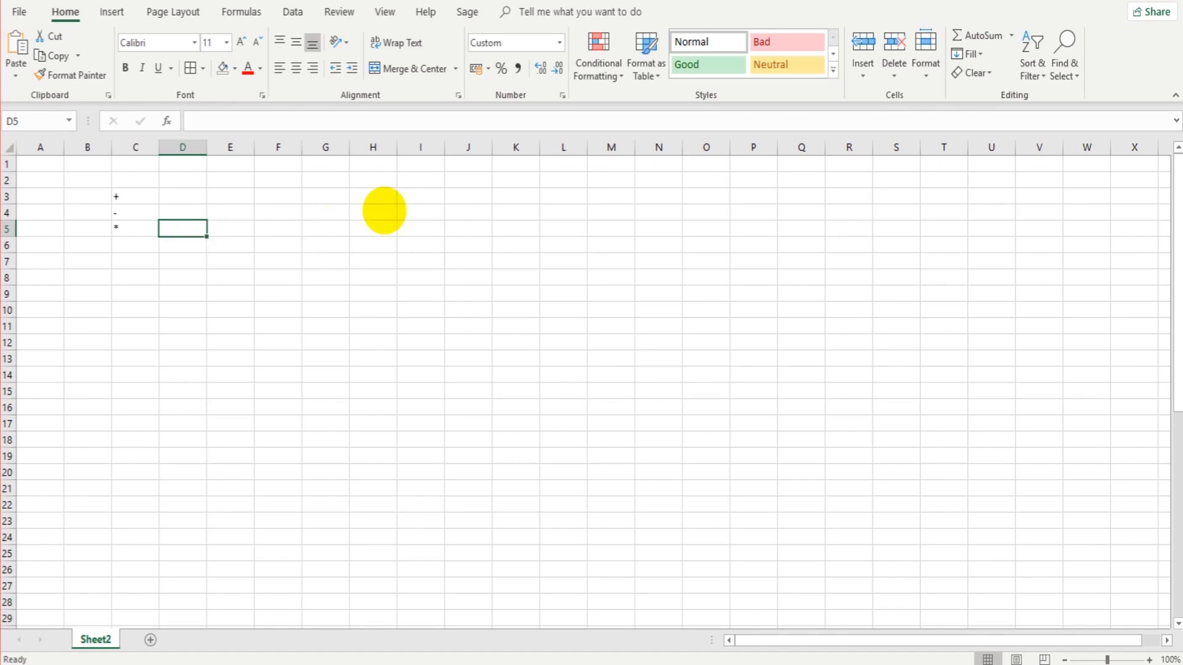
click(363, 199)
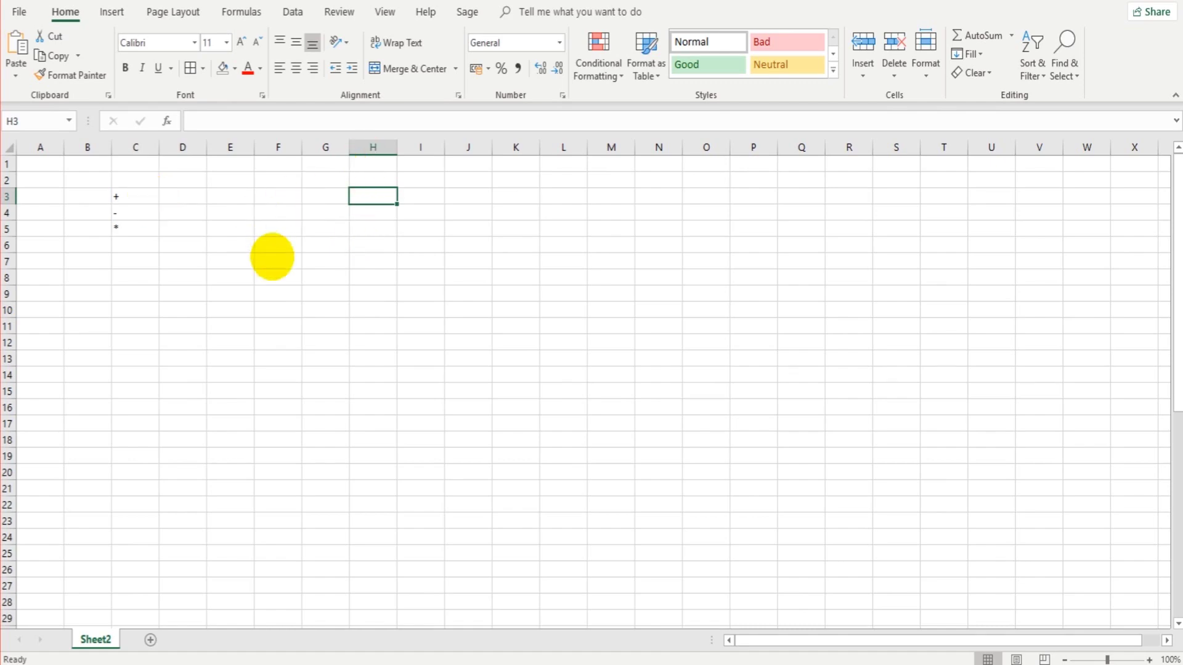
Enter the plus-row inputs: 50 in H3 and 100 in I3
text(50)
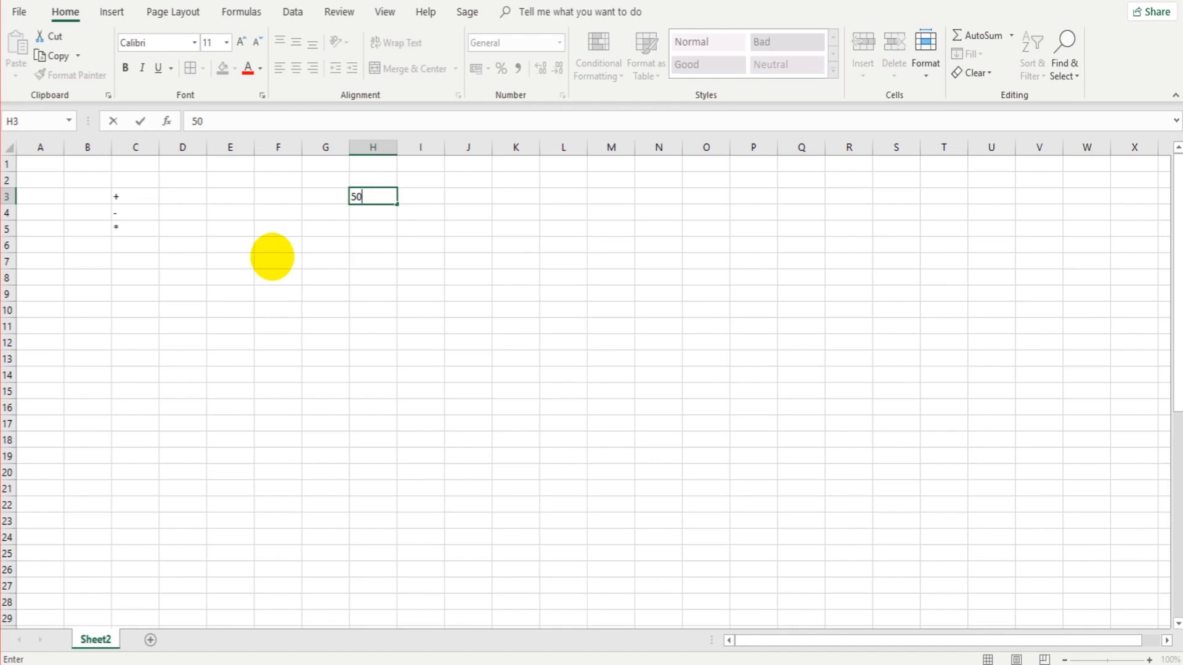
key(Tab)
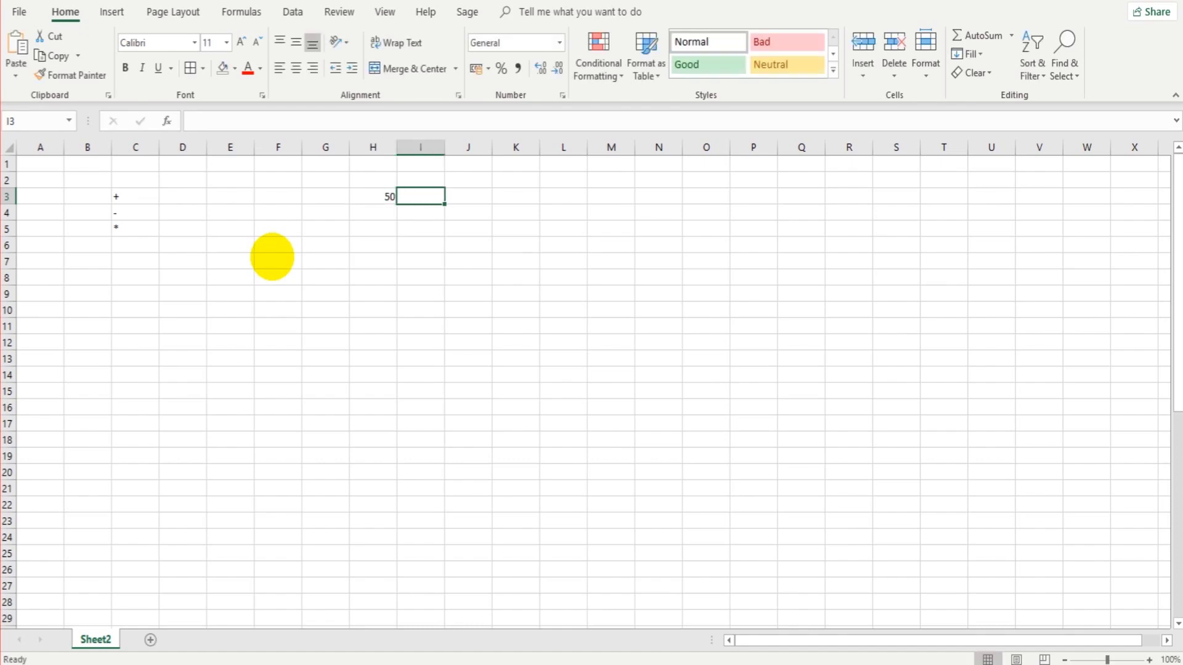
text(100)
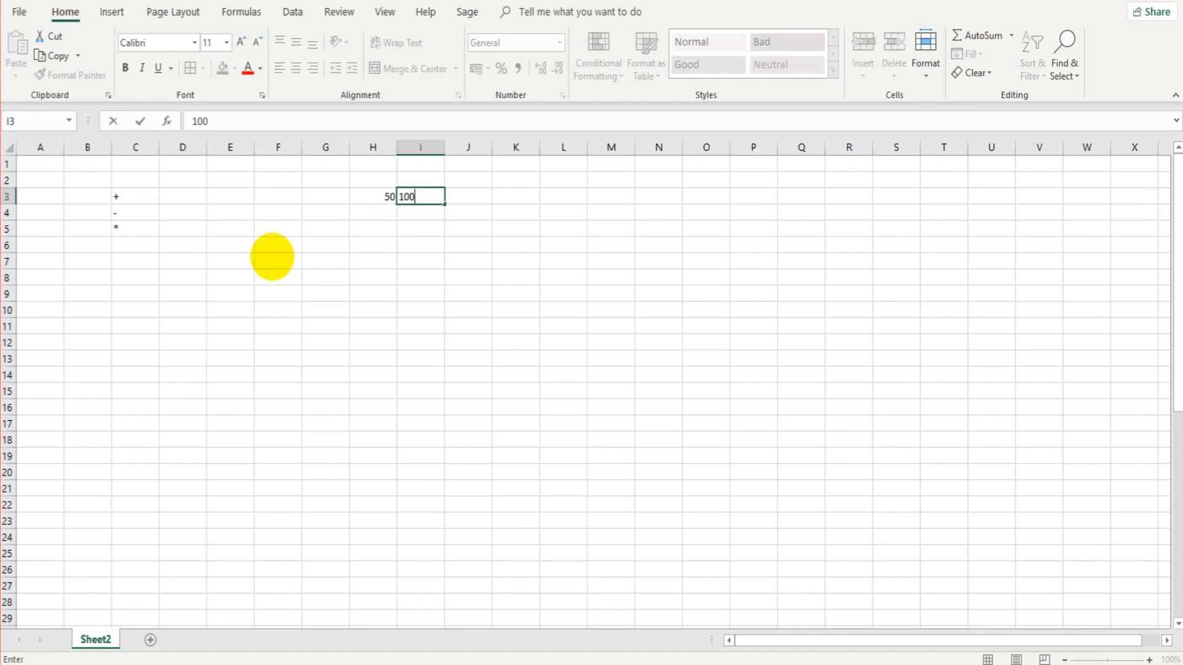
key(Return)
Enter =H3+I3 in K3, returning 150
key(Up)
key(Right)
key(Right)
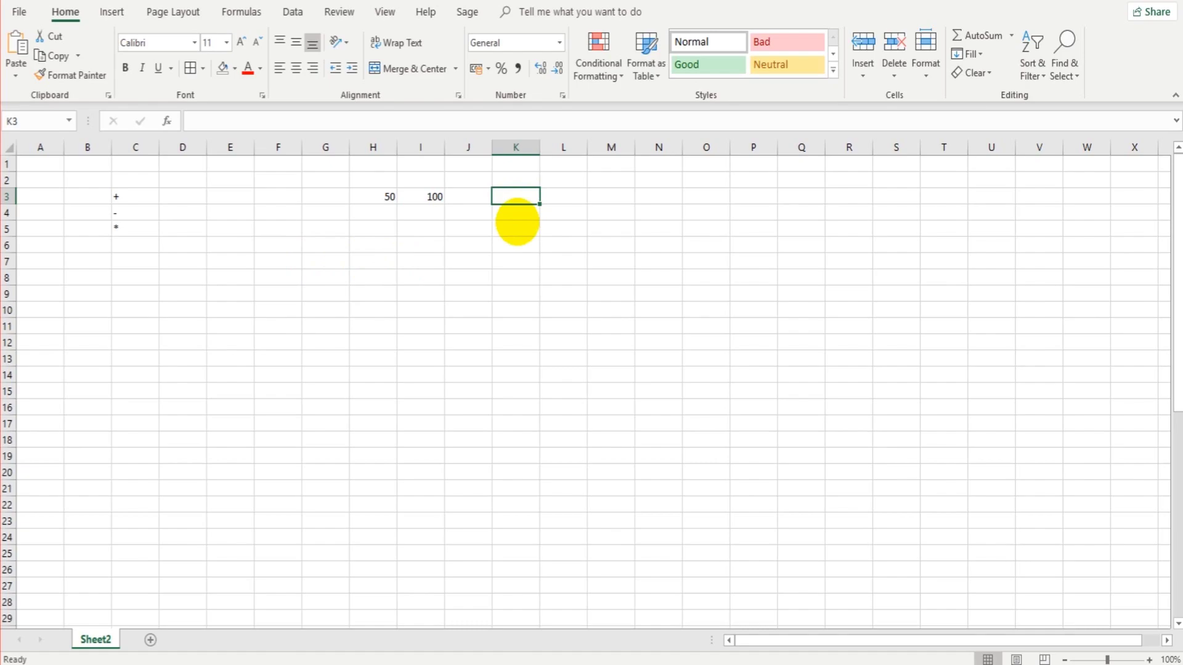
text(=)
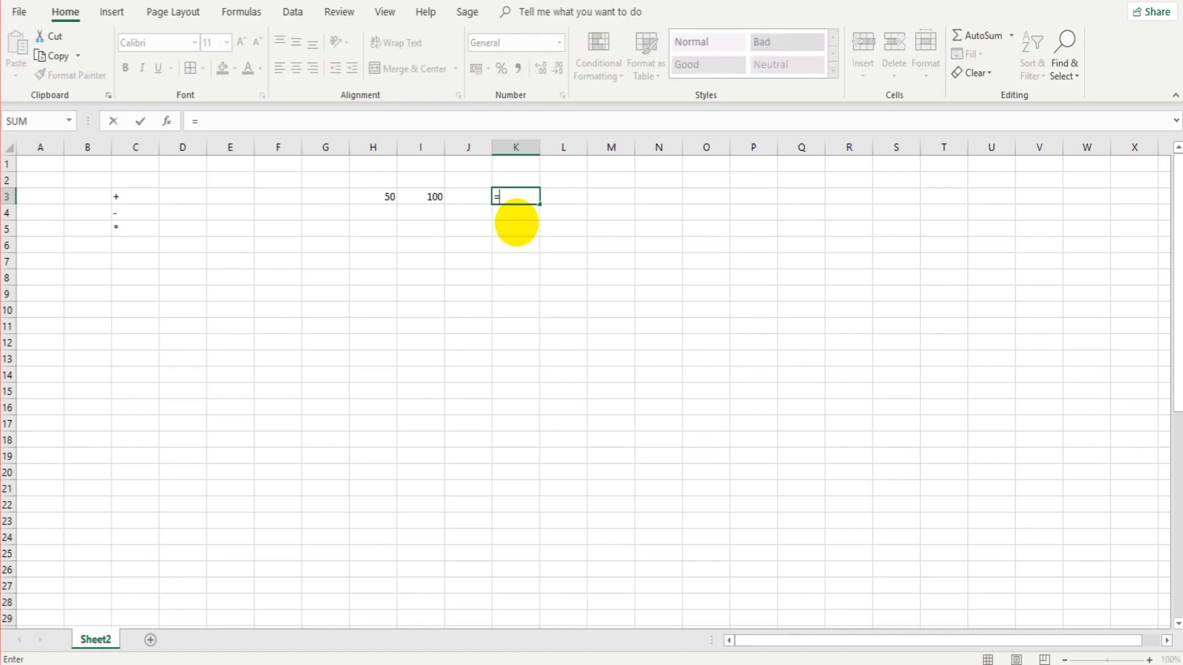
click(381, 195)
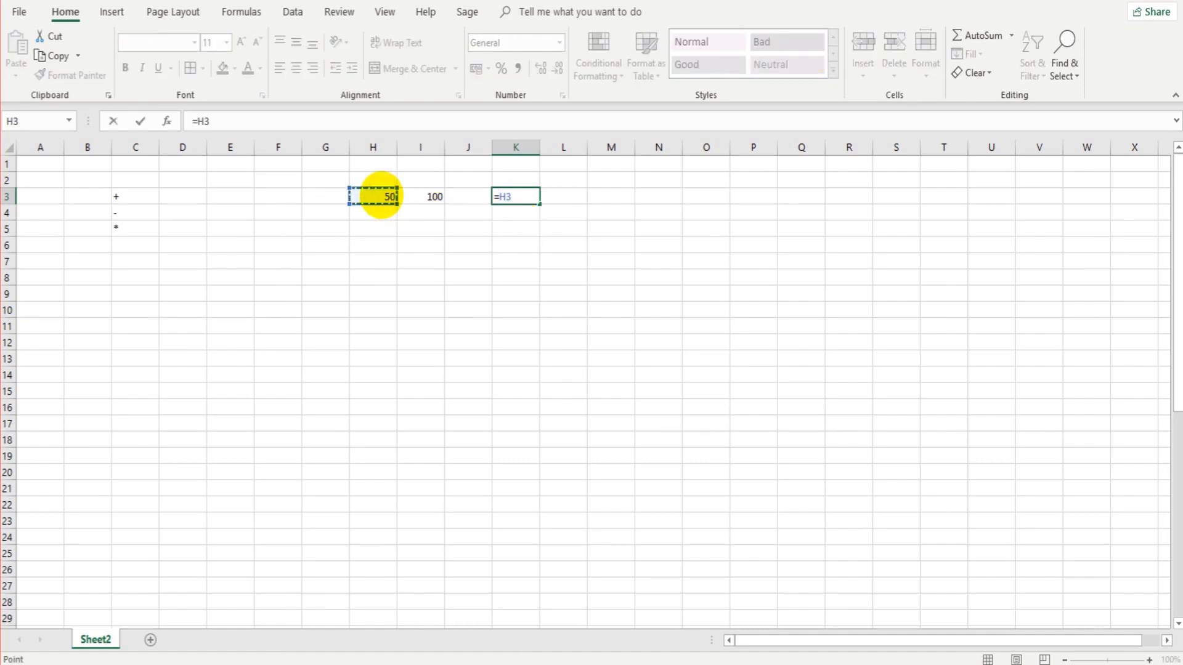
text(+)
click(422, 196)
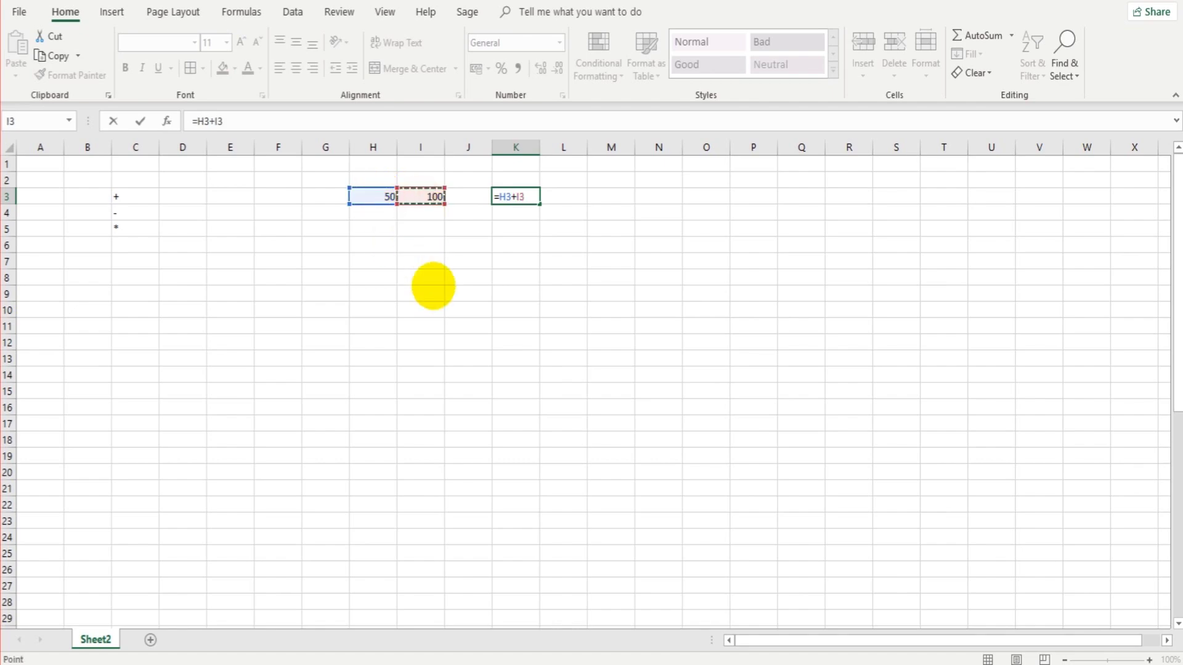
key(Return)
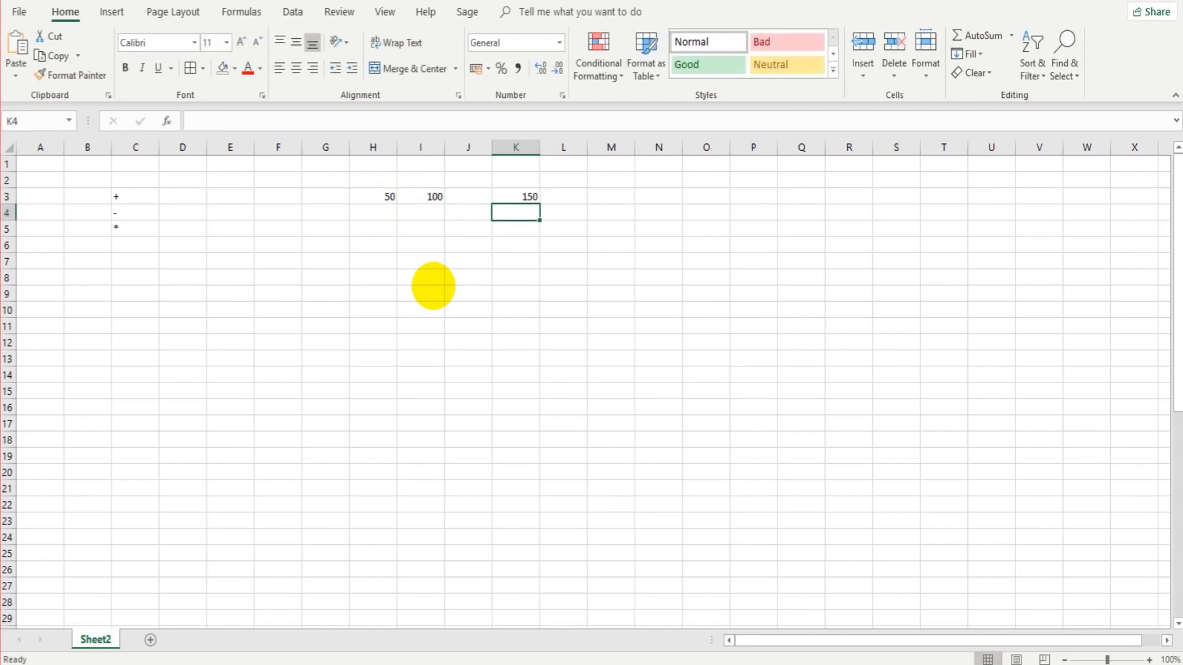
click(517, 199)
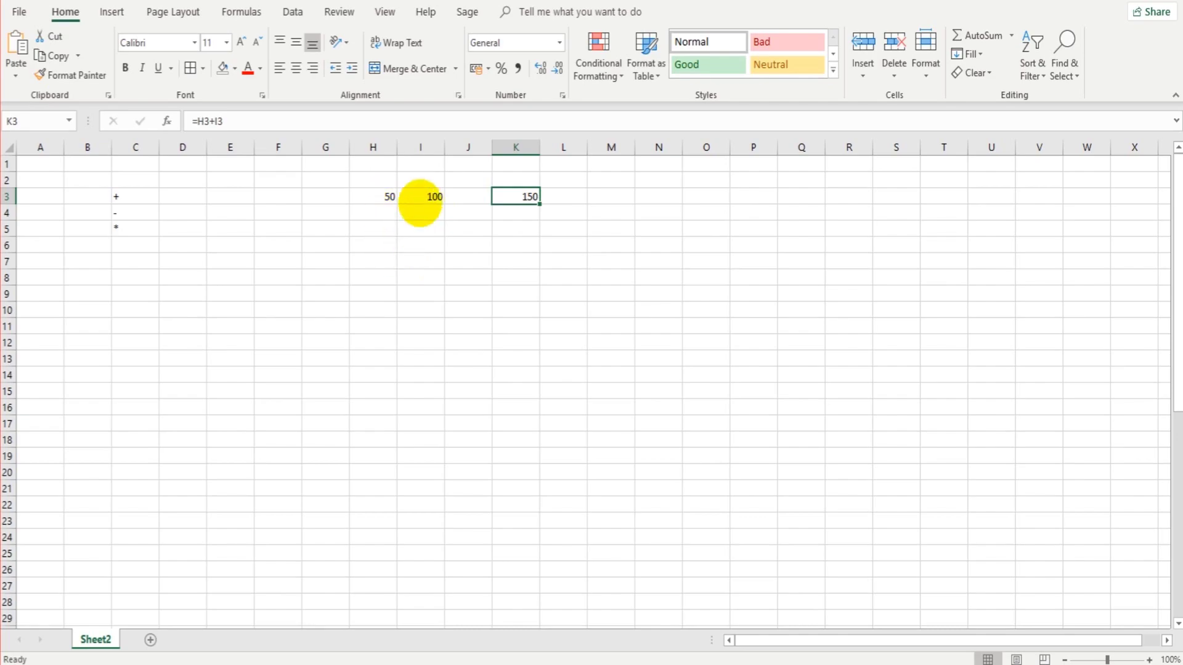
drag(386, 196, 419, 196)
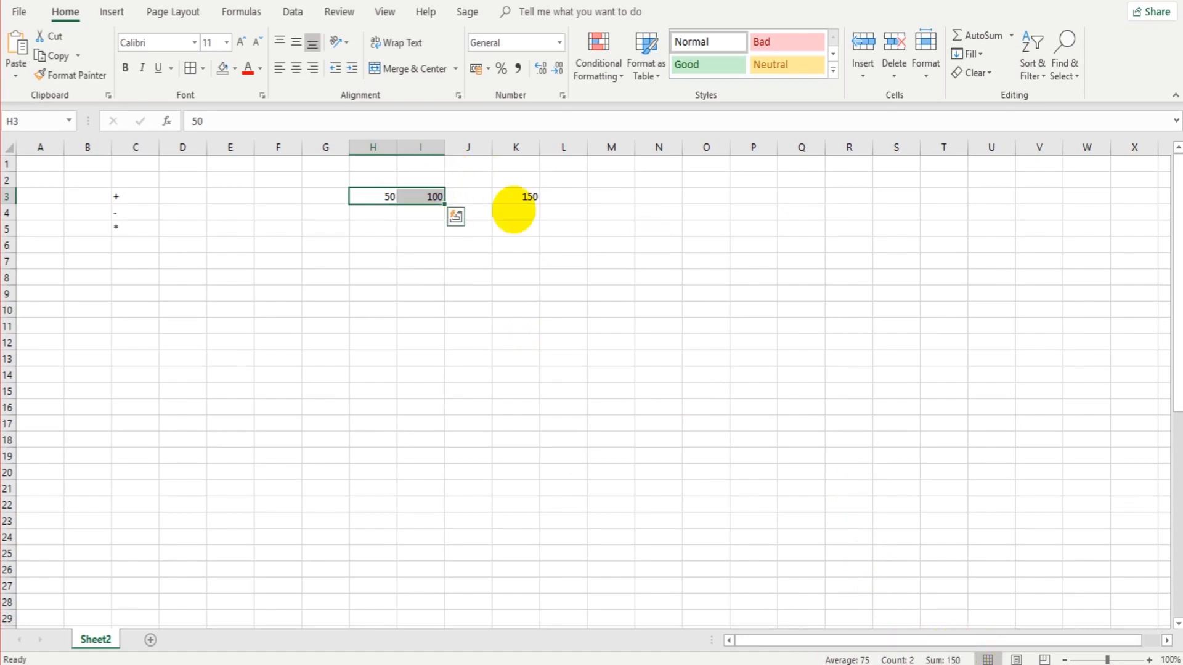
click(517, 204)
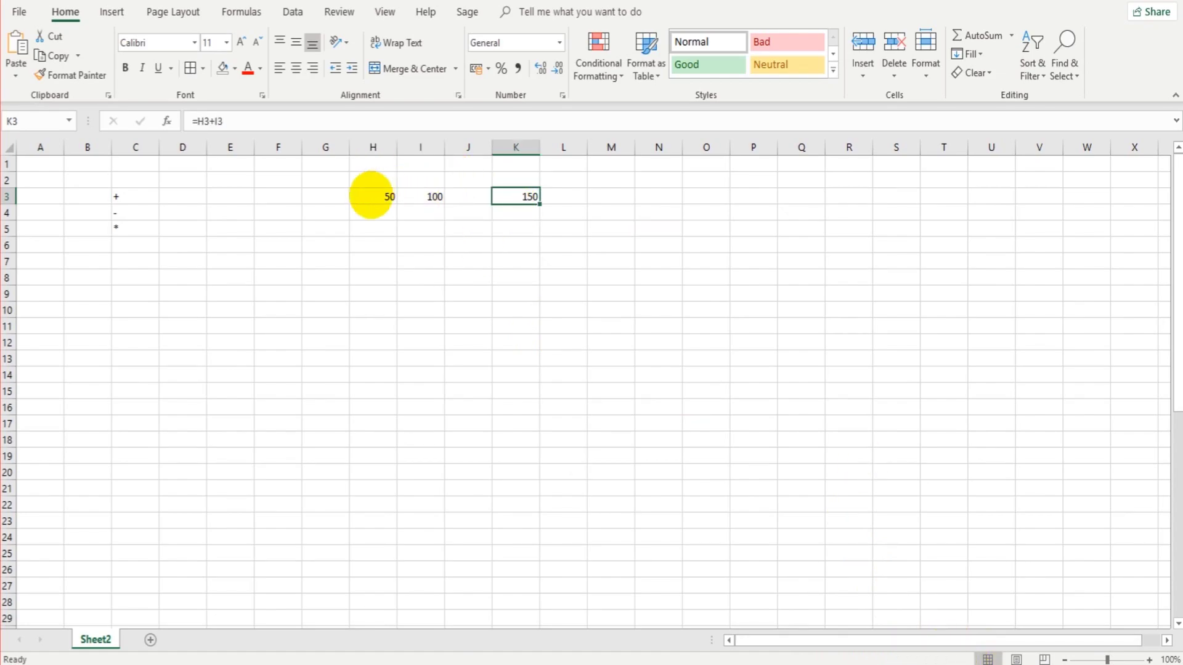
drag(375, 196, 431, 198)
click(507, 201)
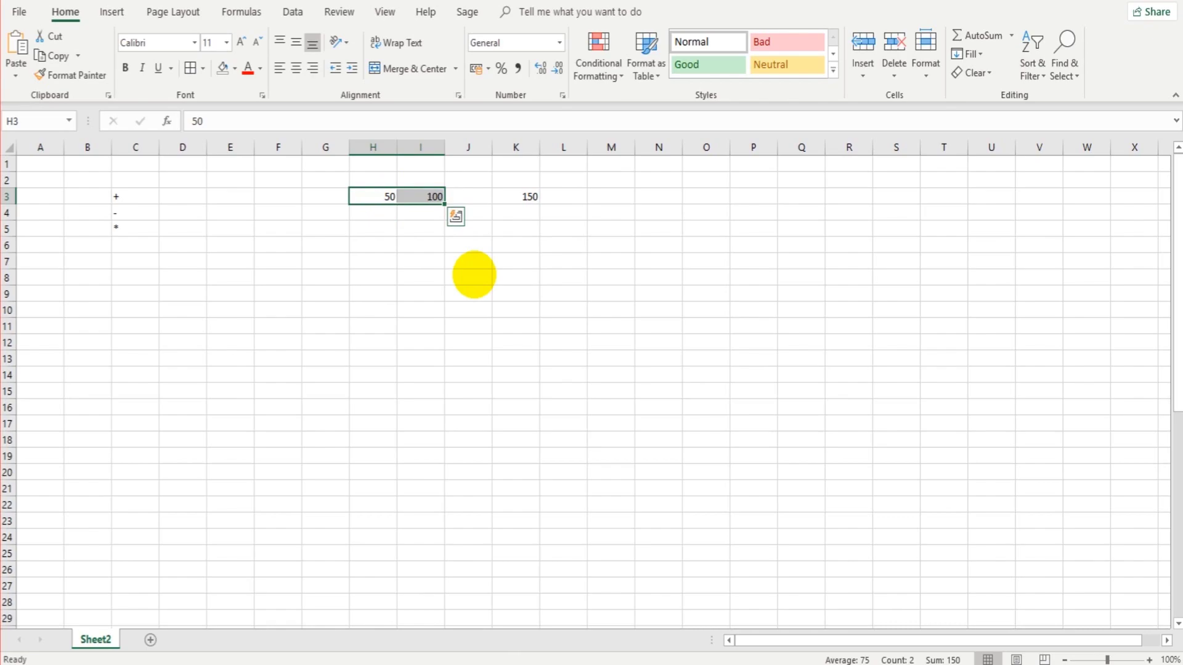
Overwrite H3 with a new input value and check K3's recalculated total
key(shift+Left)
text(75)
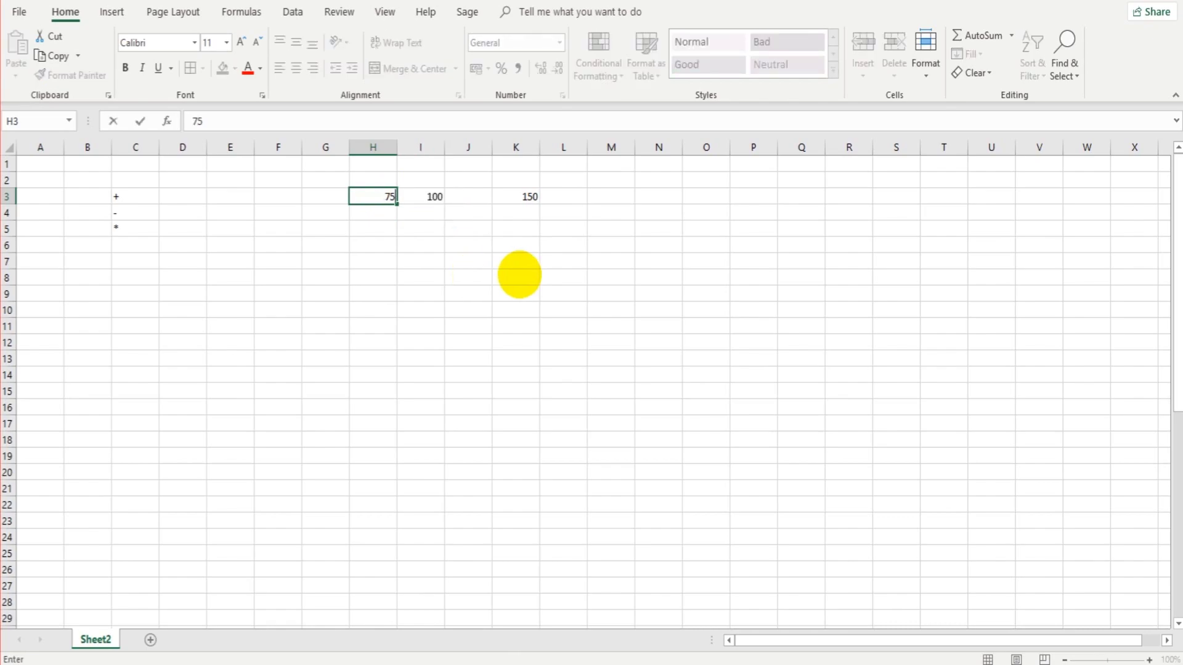
key(Return)
click(533, 196)
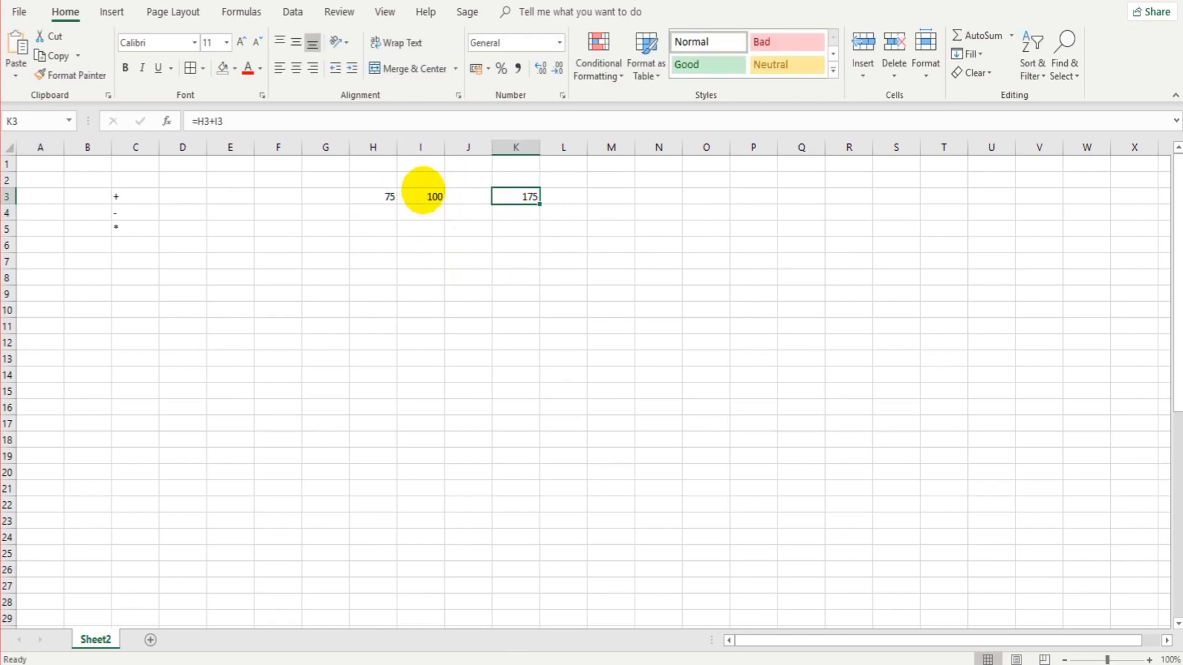
click(476, 247)
click(530, 197)
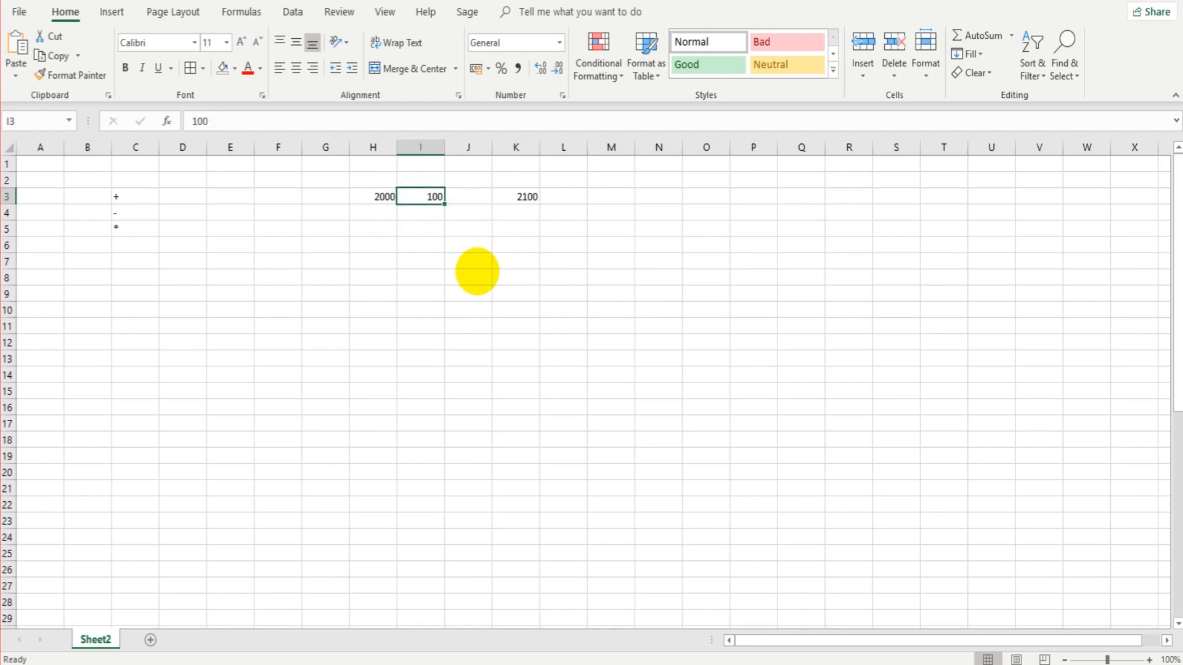
Change I3 to 37589 and confirm that K3 updates to 39589
text(37)
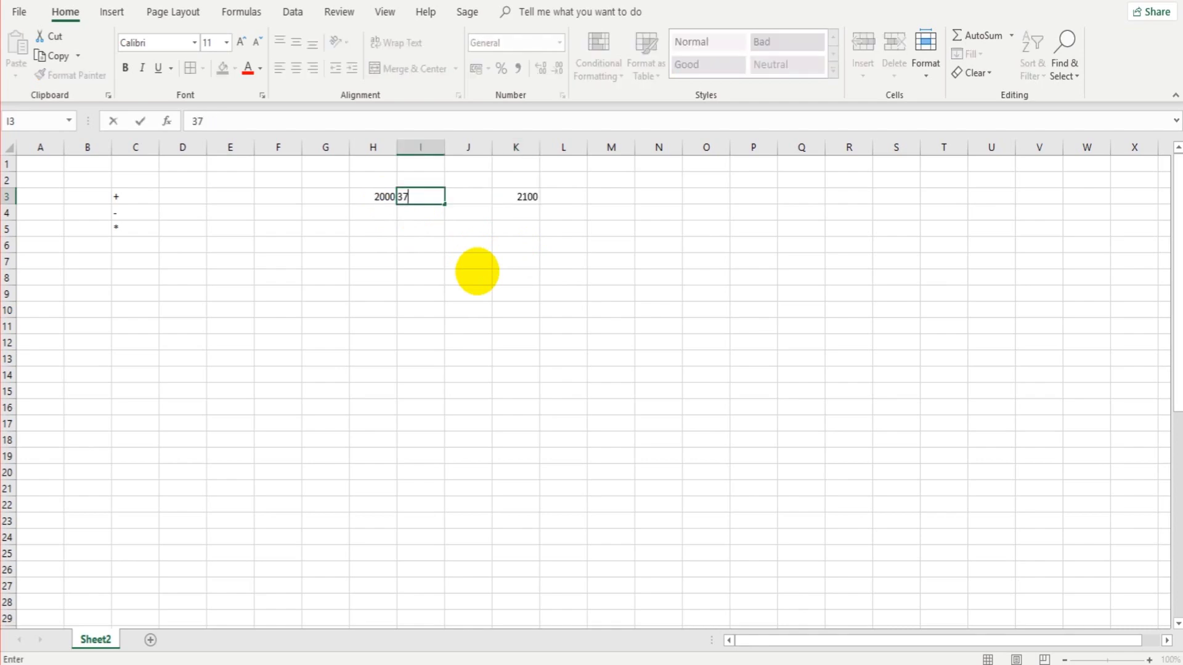
text(589)
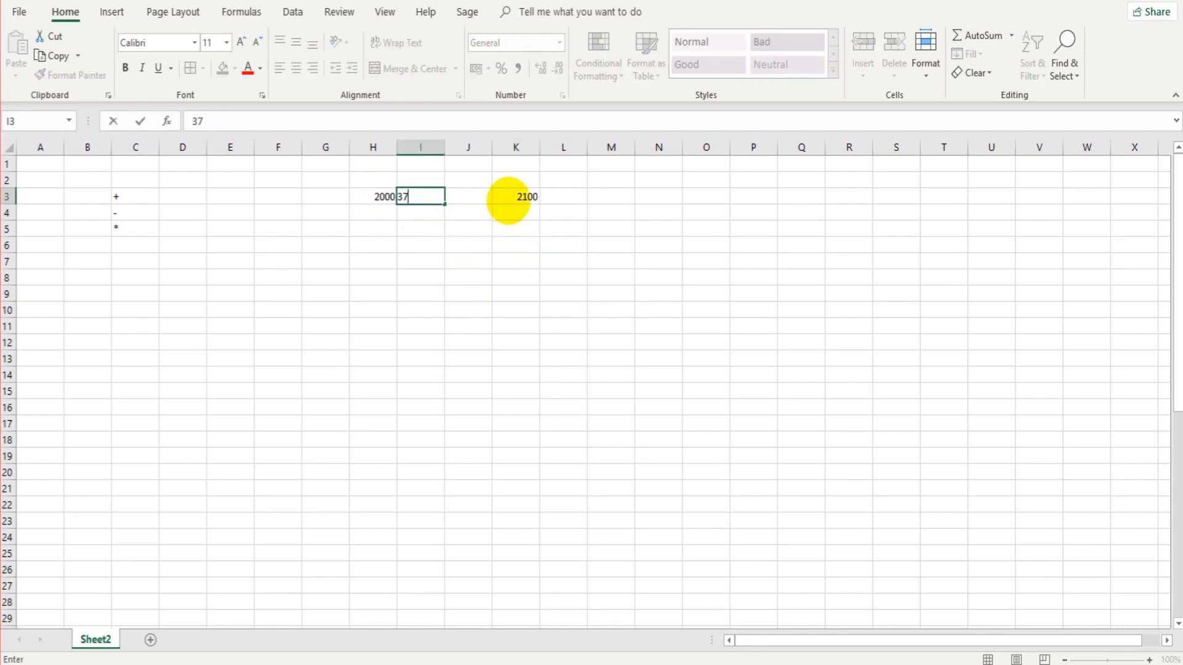
key(Return)
click(510, 200)
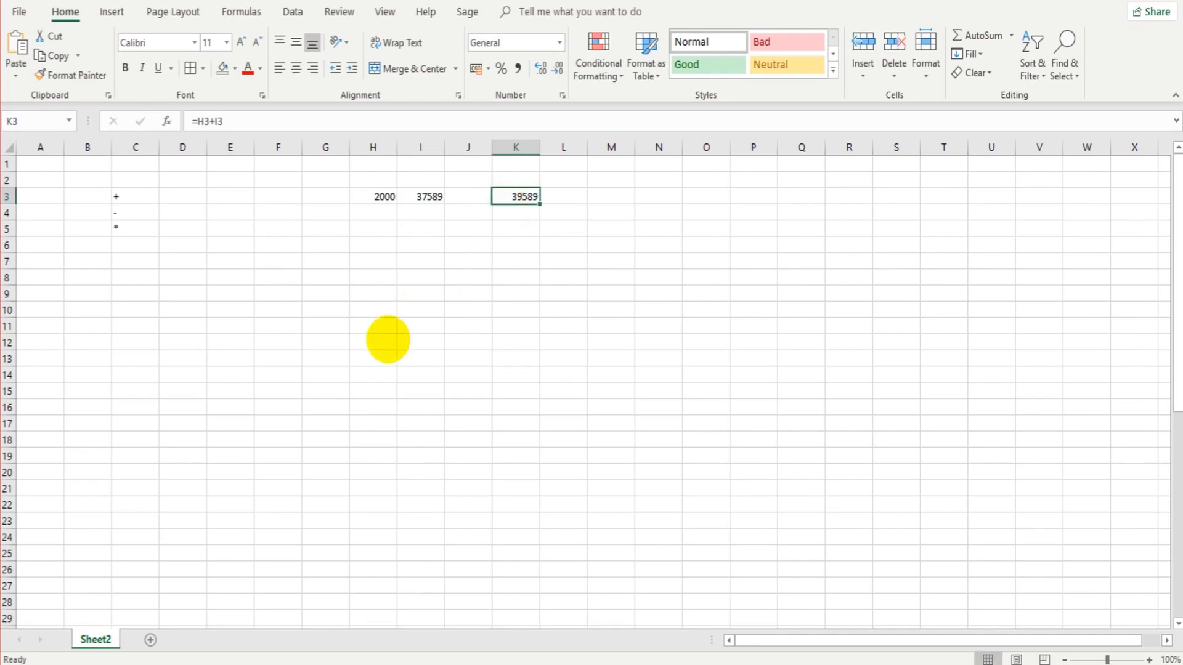
click(372, 213)
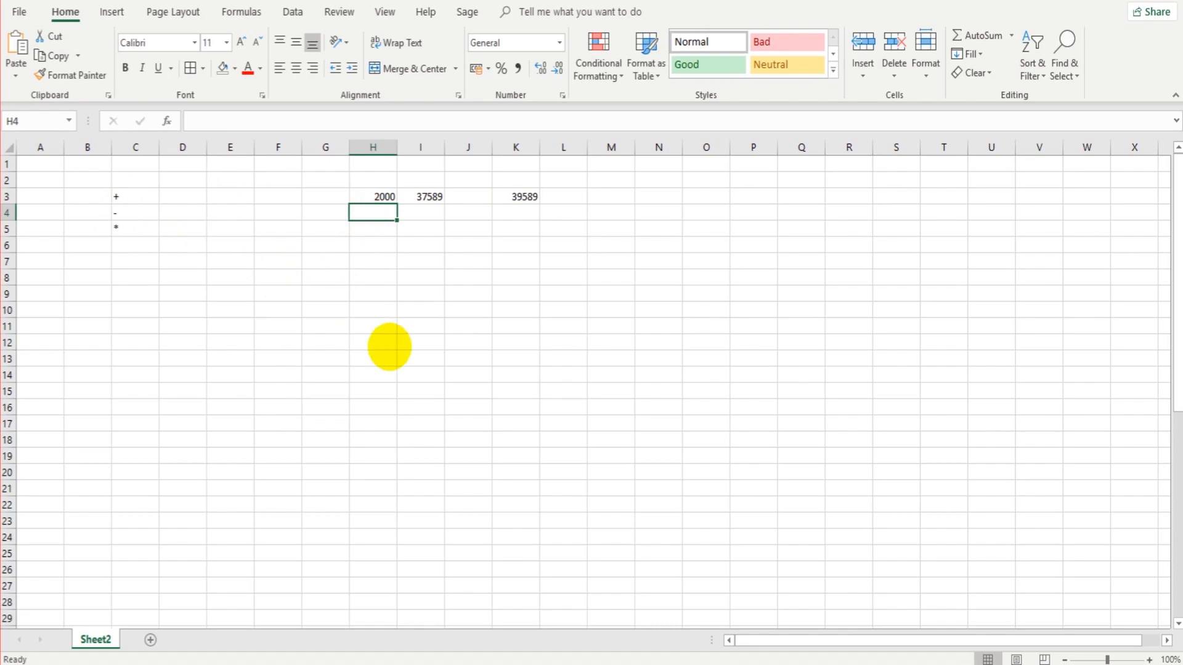
Enter the minus-row inputs: 500 in H4 and 250 in I4
text(500)
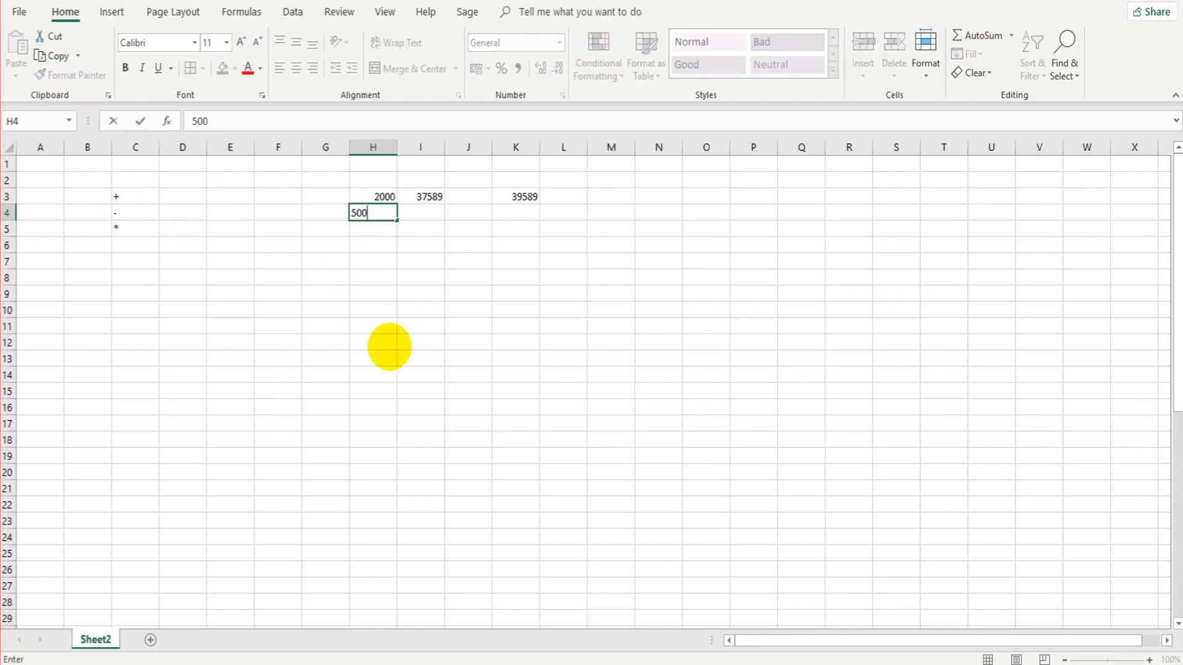
key(Tab)
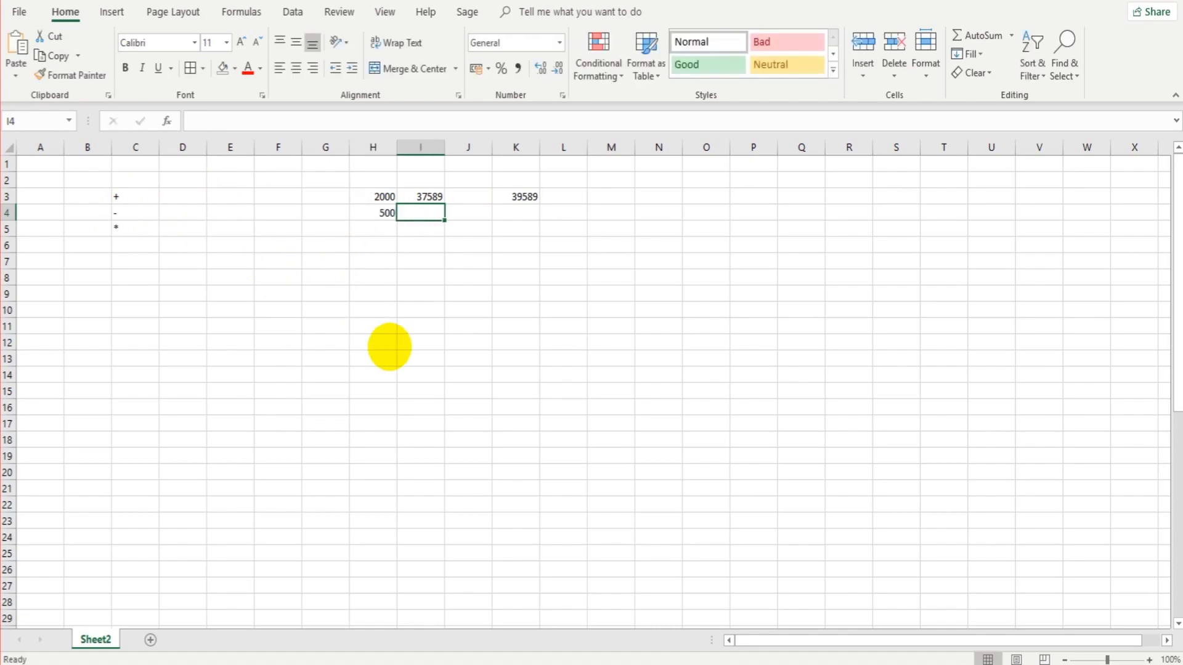
text(250)
key(Return)
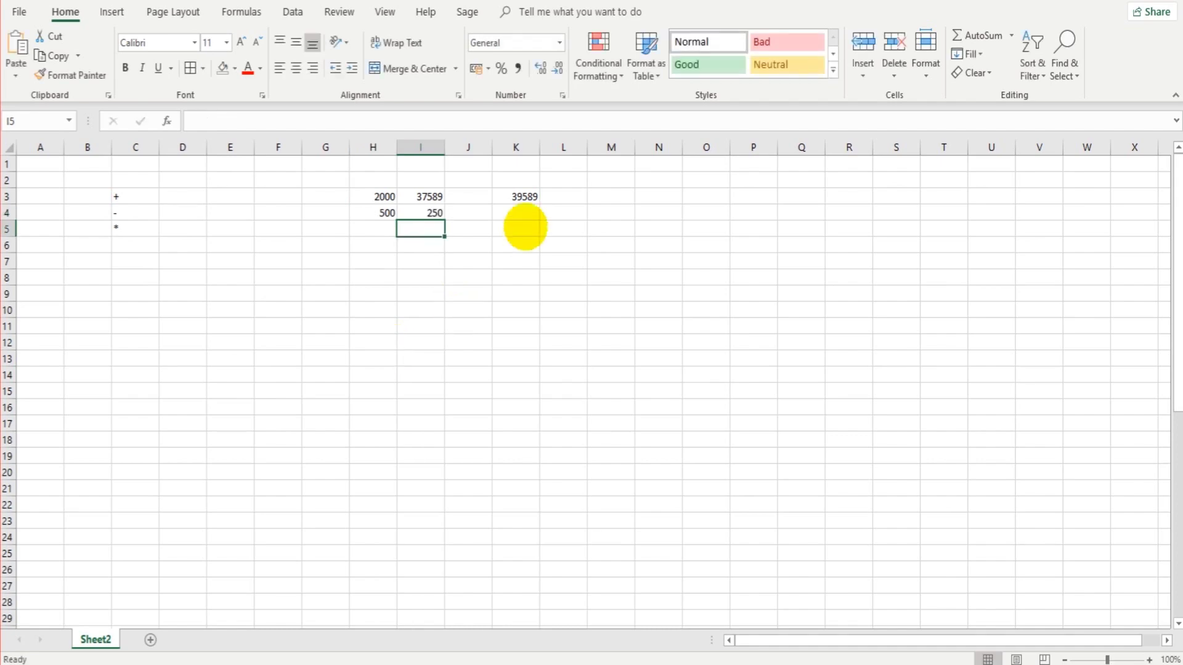
Enter =H4-I4 in K4, fixing a stray # typo, so it returns 250
click(525, 212)
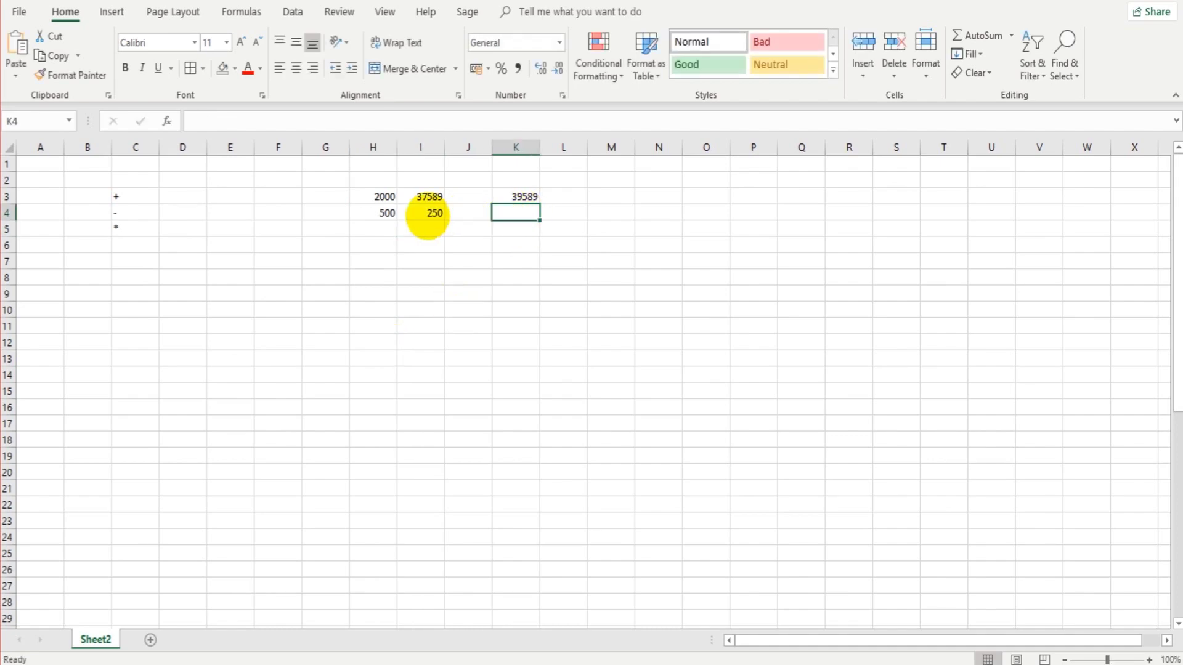
text(=)
click(379, 213)
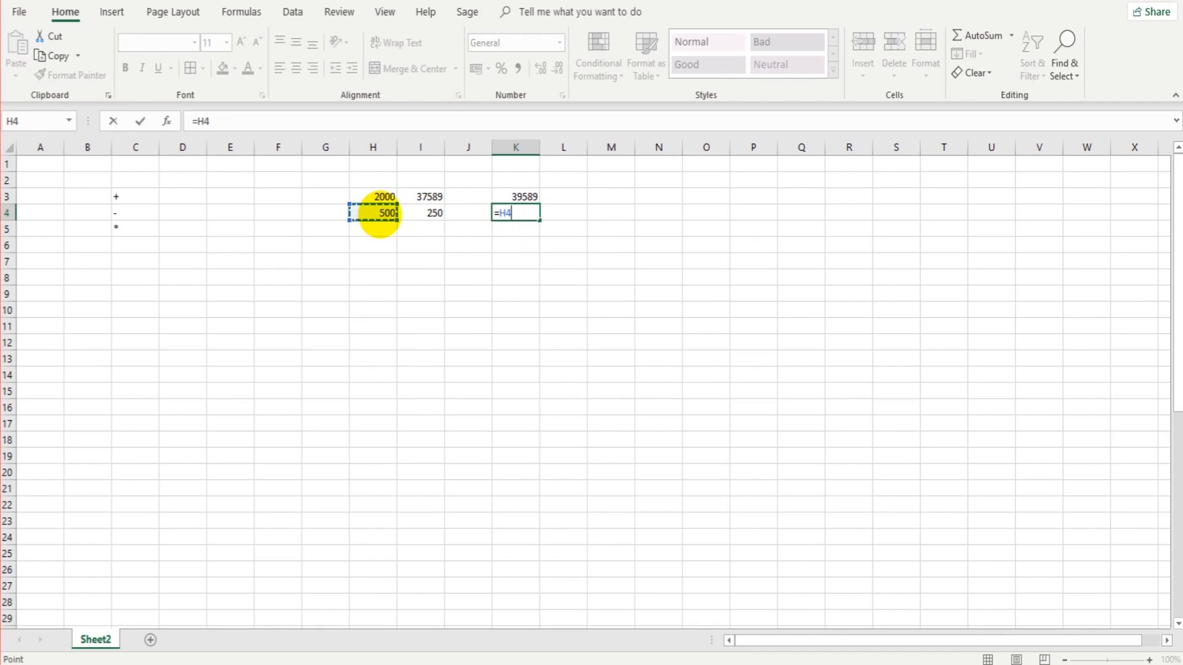
text(-)
click(424, 213)
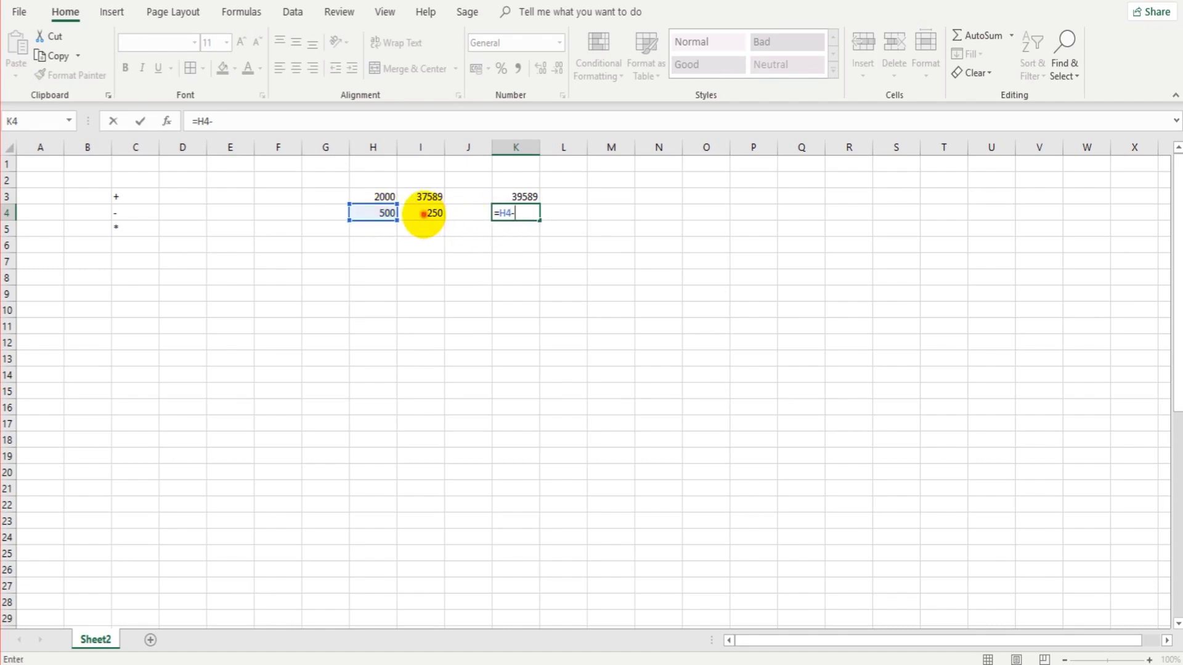
text(#)
key(Return)
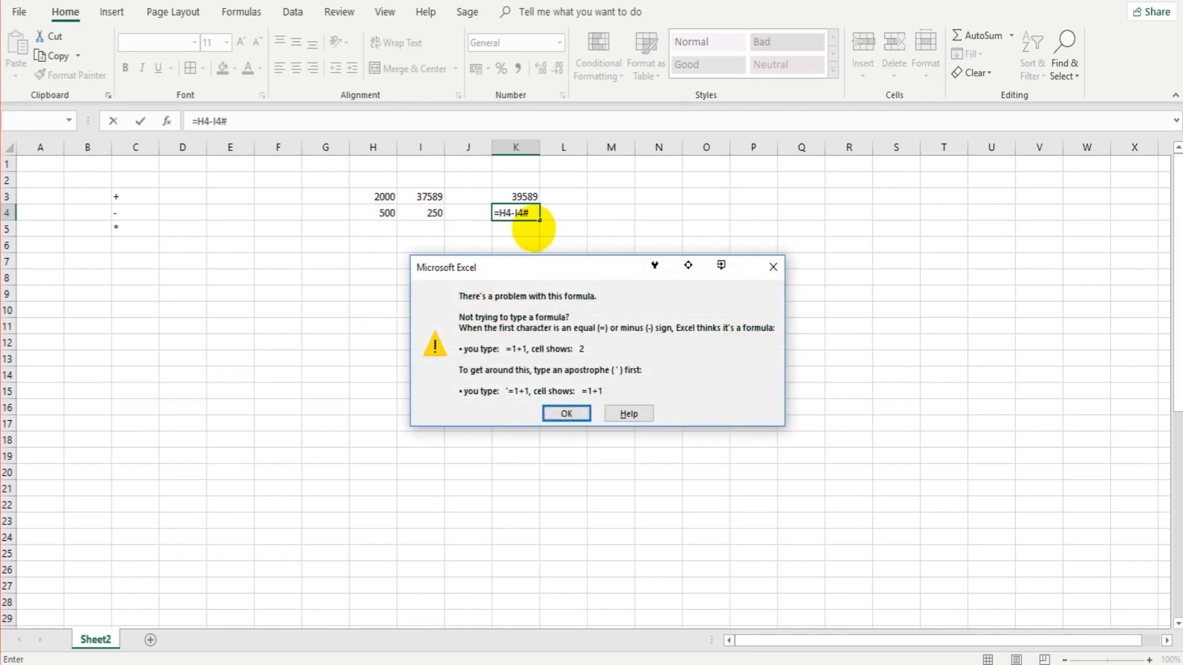
key(Return)
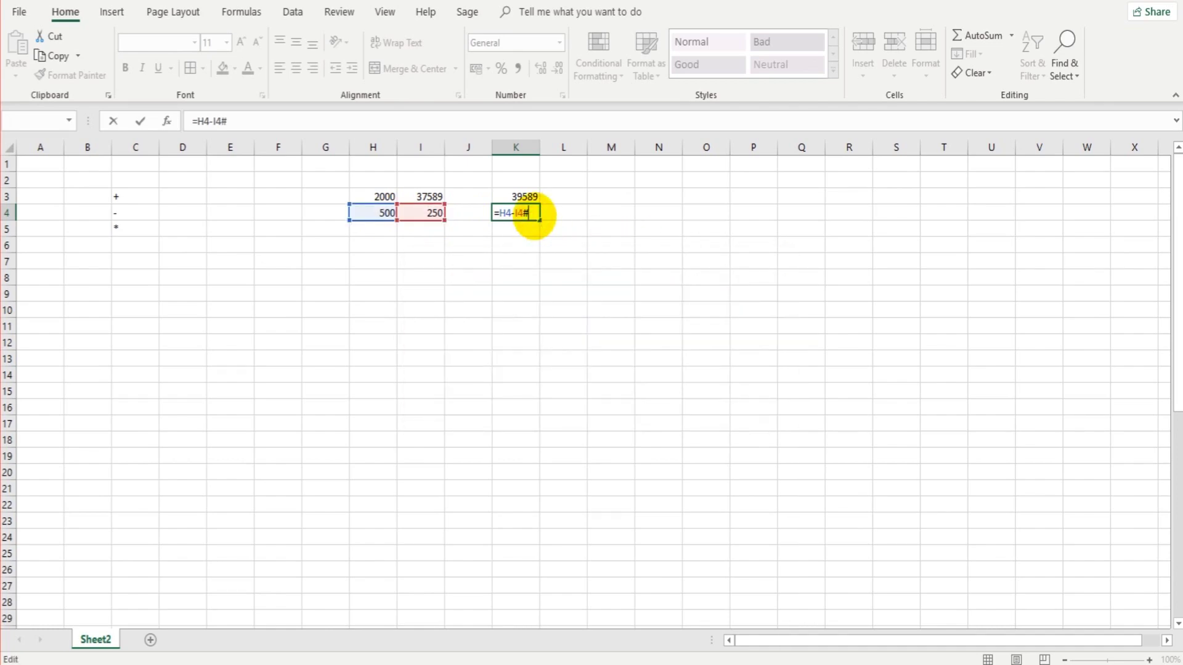
key(BackSpace)
key(Return)
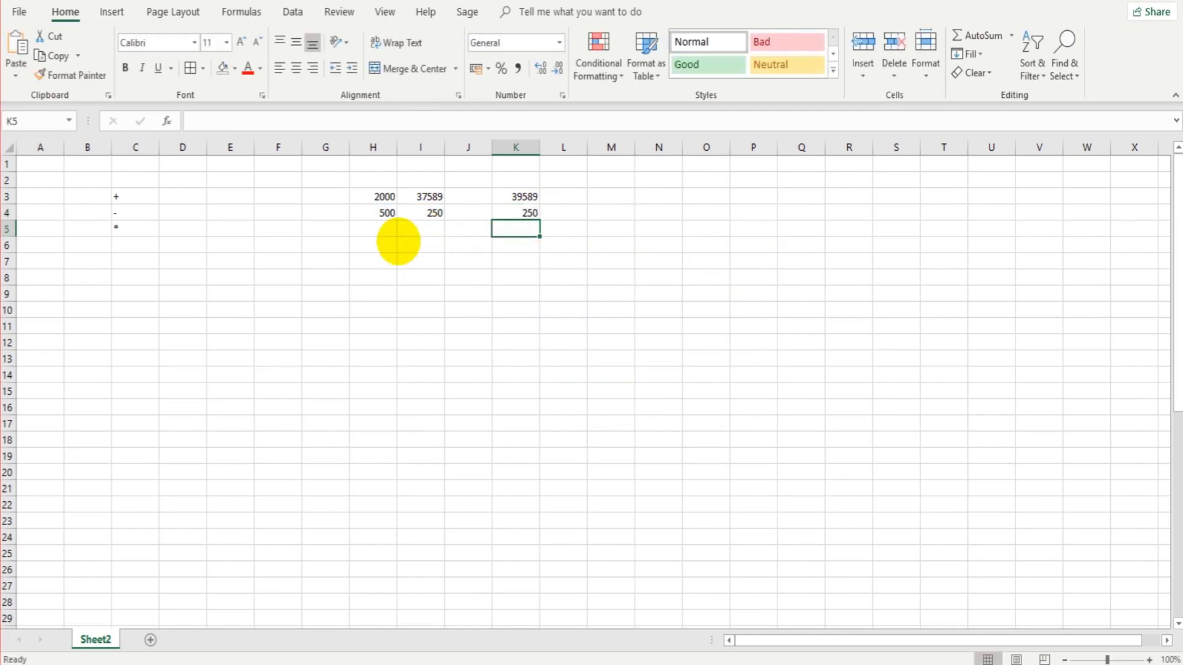
click(377, 230)
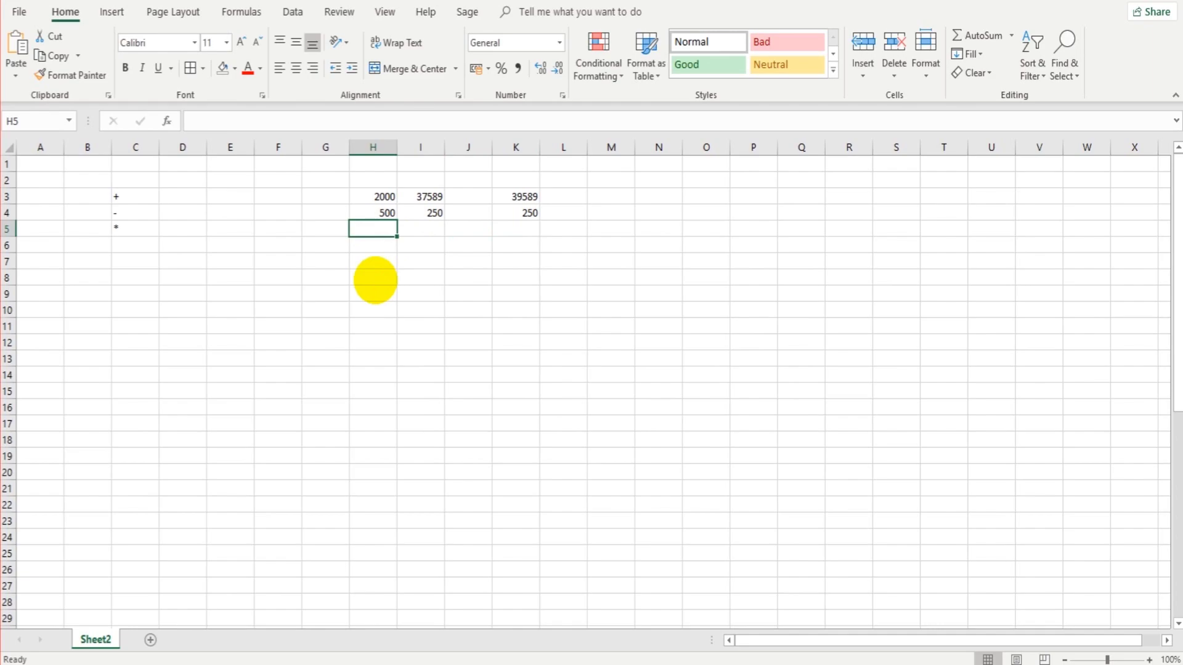
Enter 124 in H5 and 879 in I5 on the multiply row
text(124)
key(Tab)
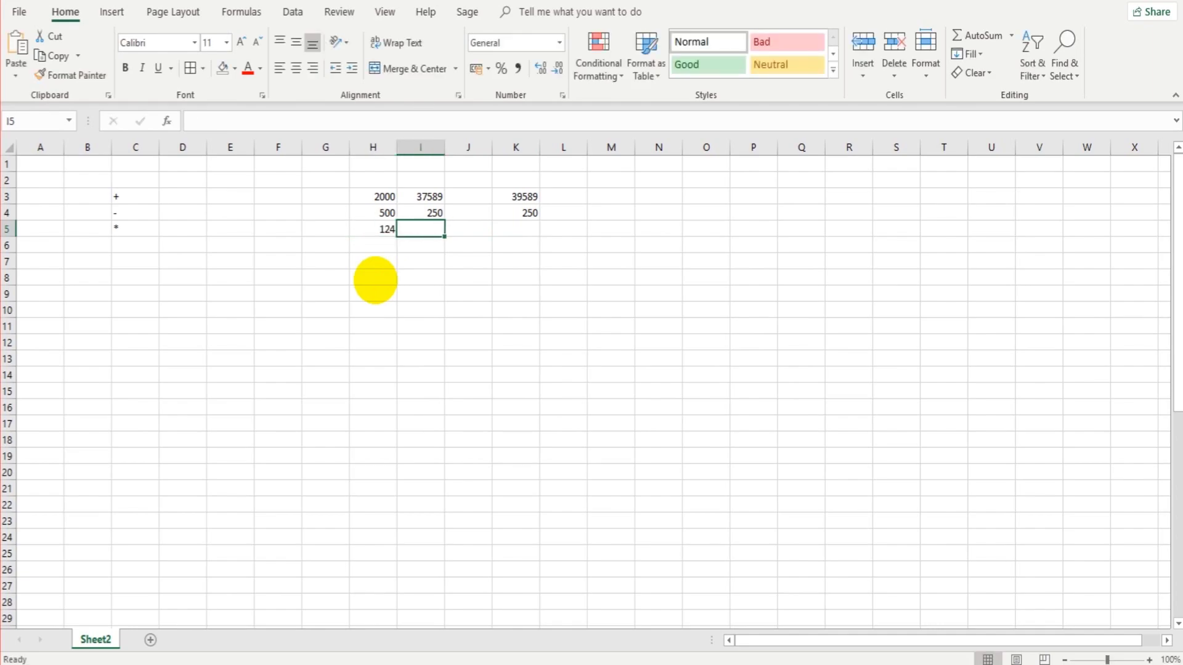
text(879)
key(Tab)
key(Tab)
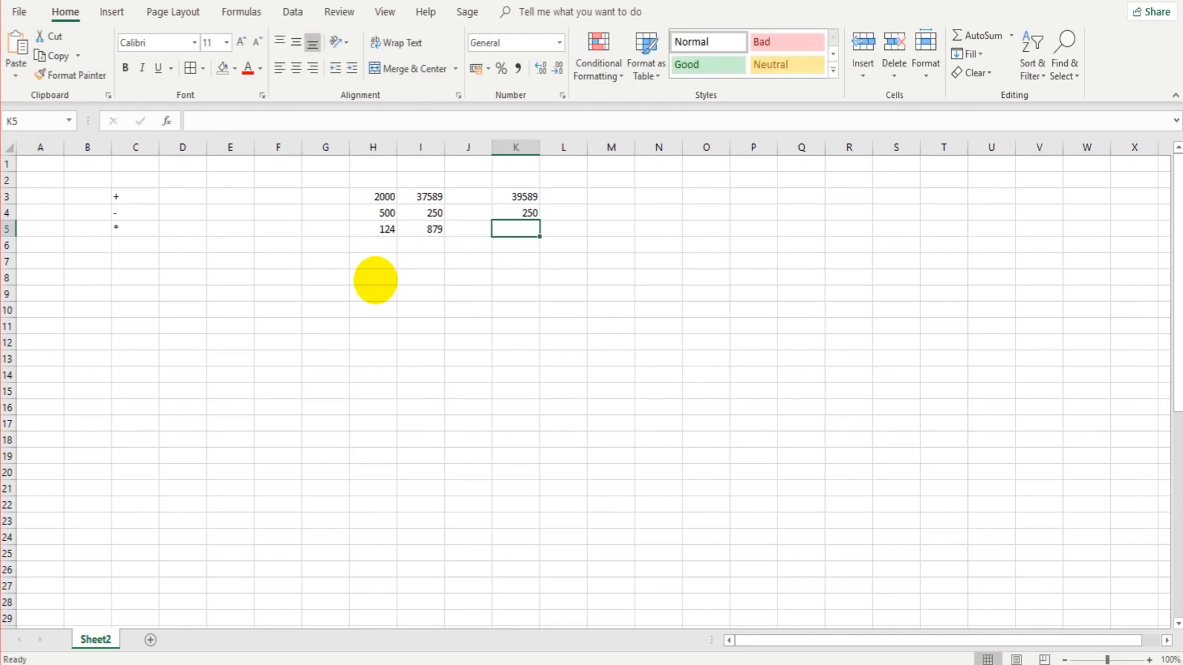
Make K5 multiply H5 by I5, giving 108996
text(=)
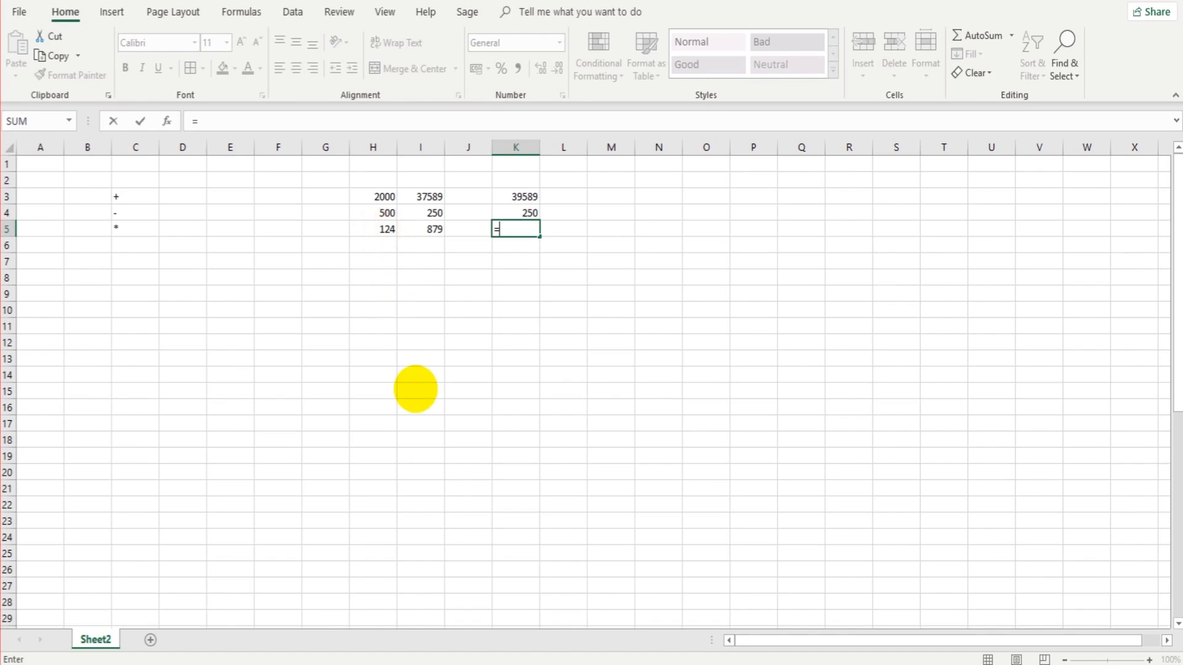
key(Left)
key(Left)
key(Left)
text(*)
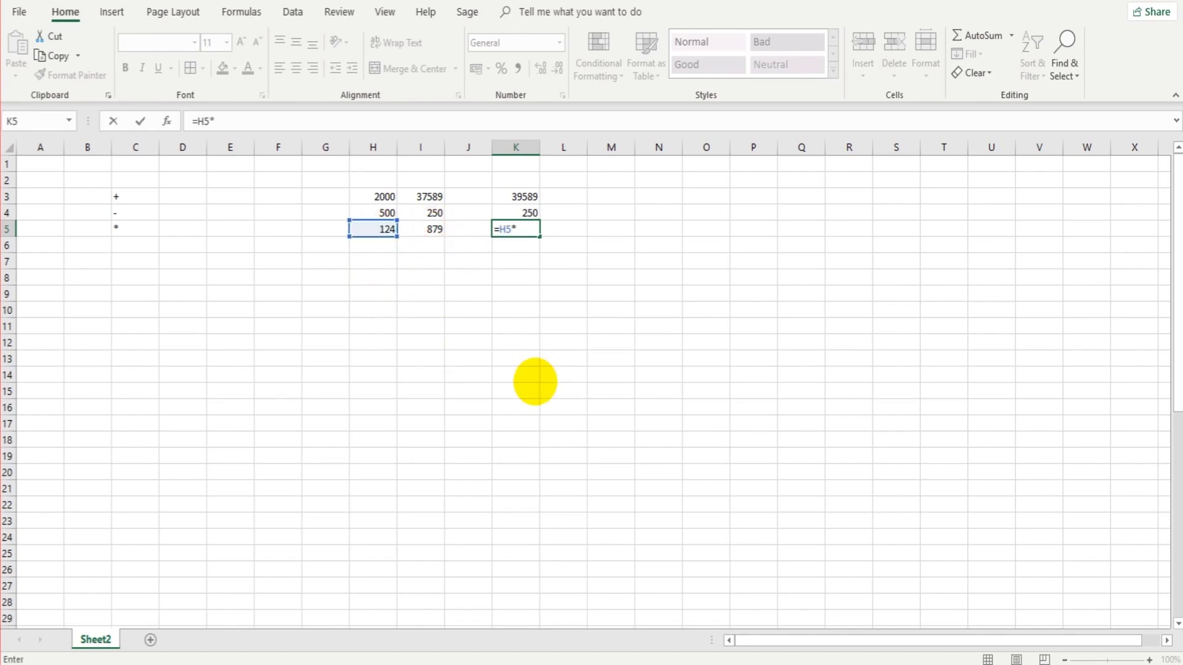
key(Left)
key(Left)
key(Return)
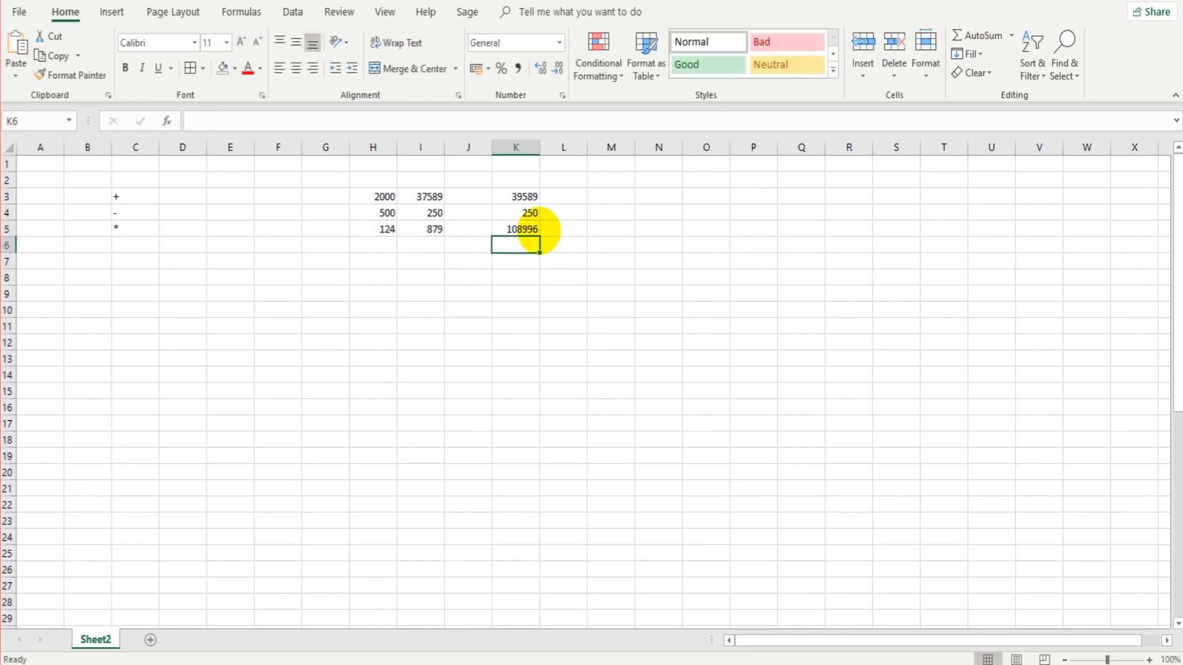
Change H4 to 400 and I3 to 5879 so K4 and K3 recalculate
click(381, 213)
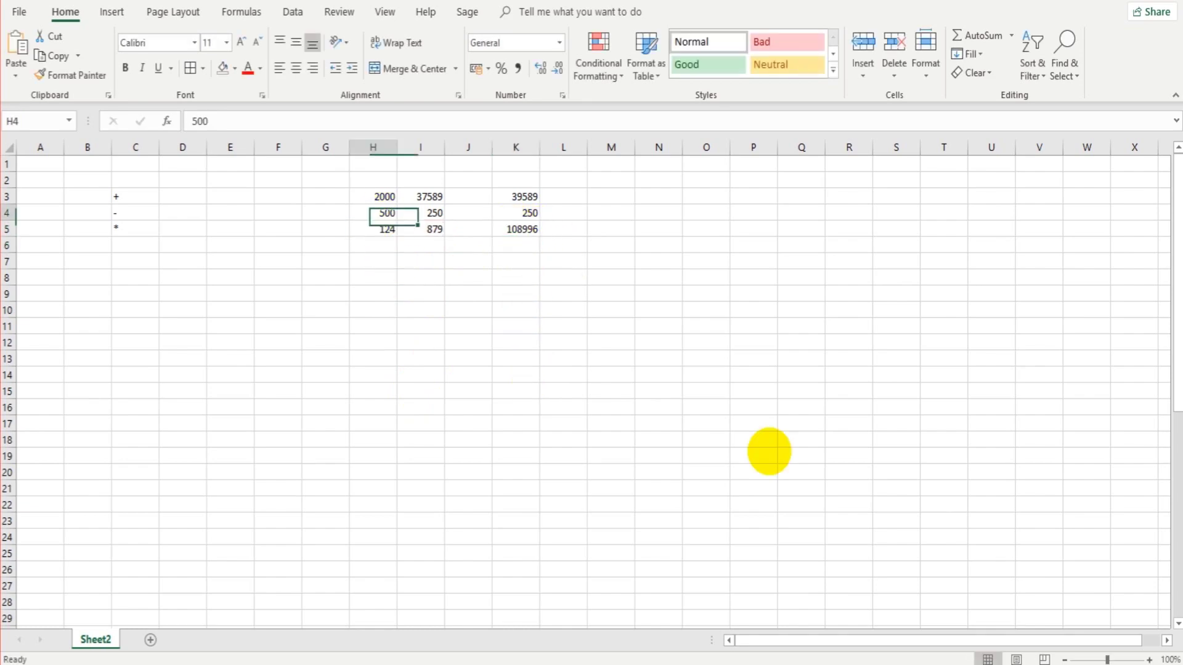
text(40)
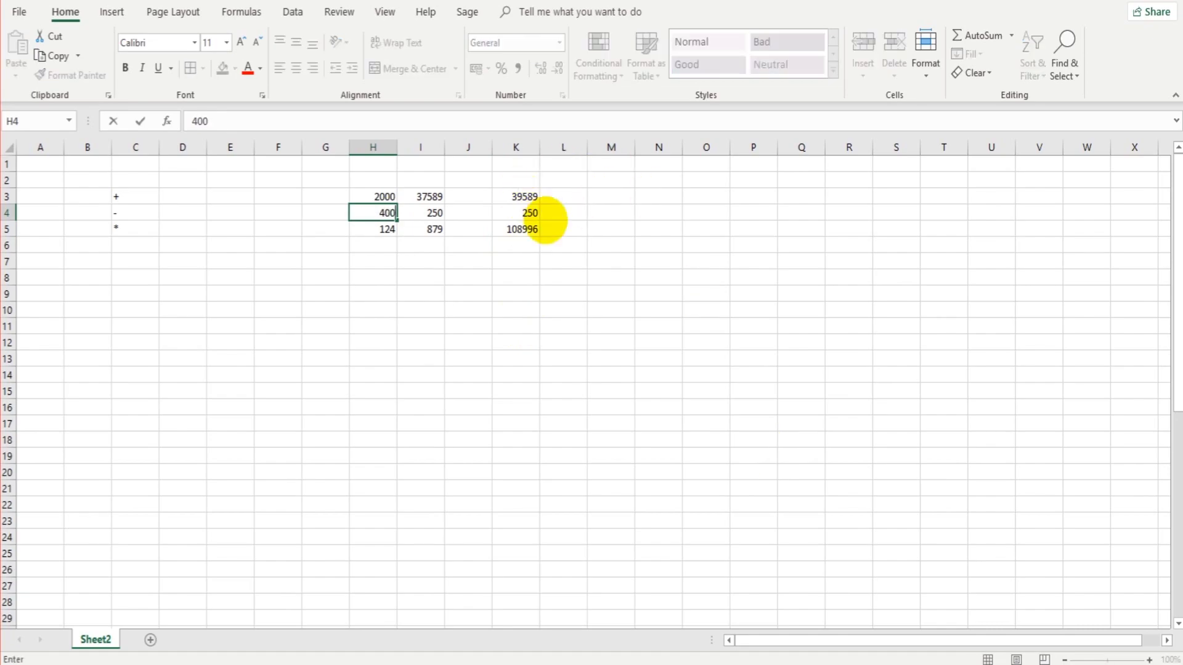
key(Return)
click(417, 201)
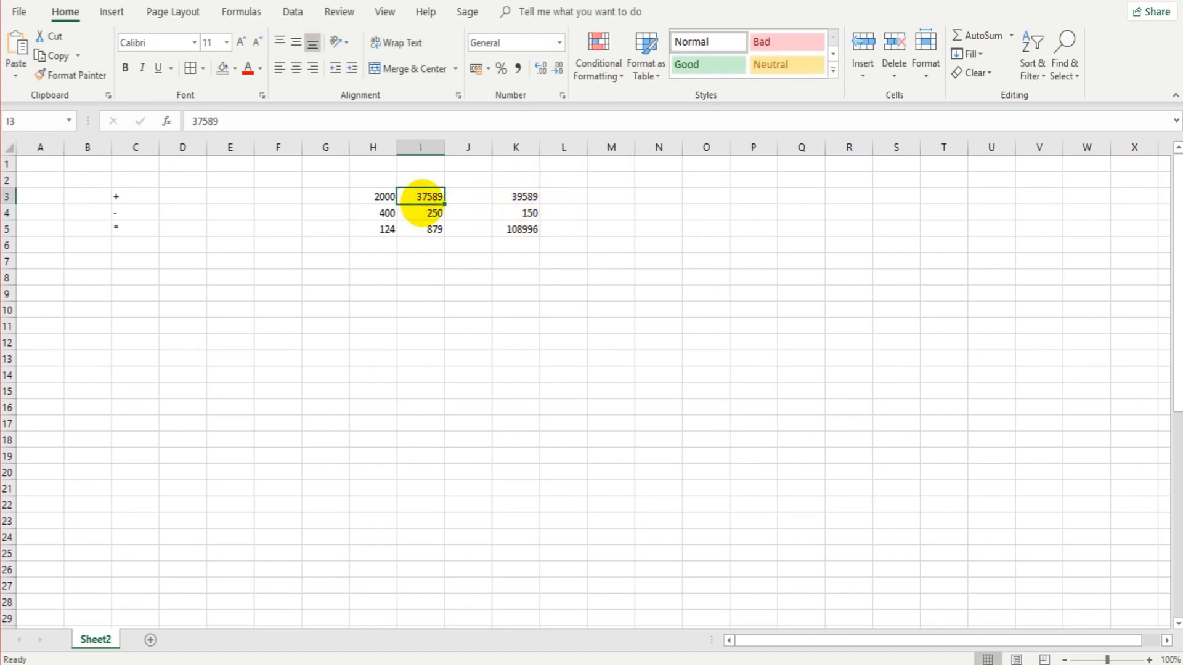
text(5879)
key(Return)
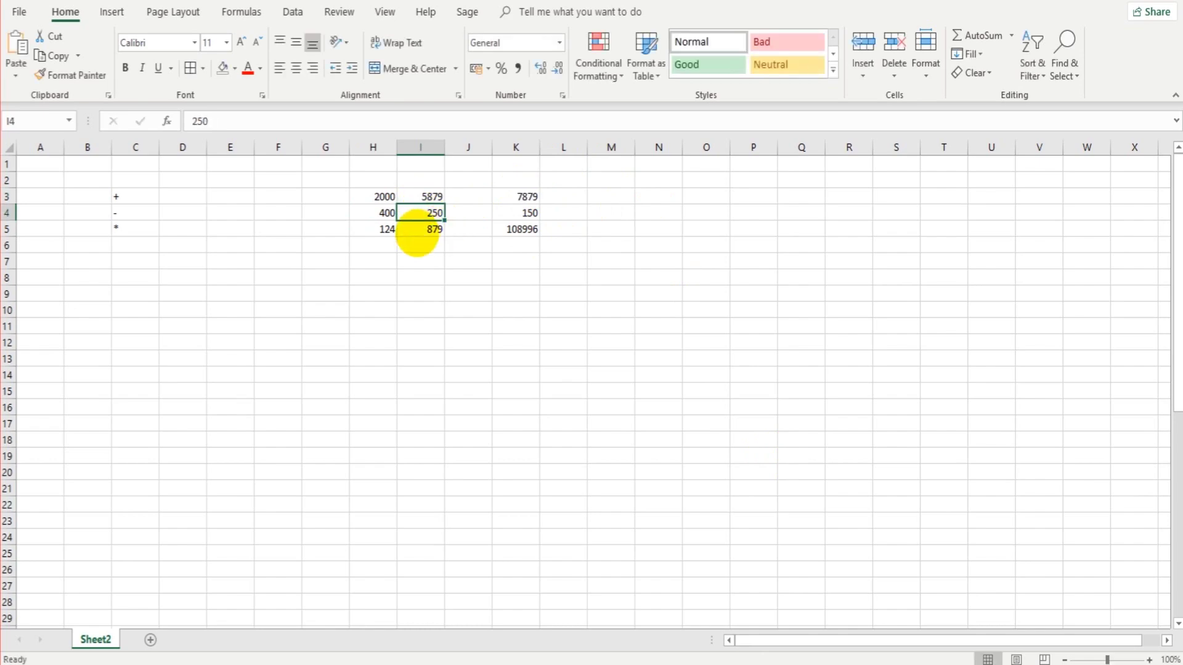
Set I5 to 5687 and H5 to 125, updating K5 to 710875
click(417, 229)
text(56)
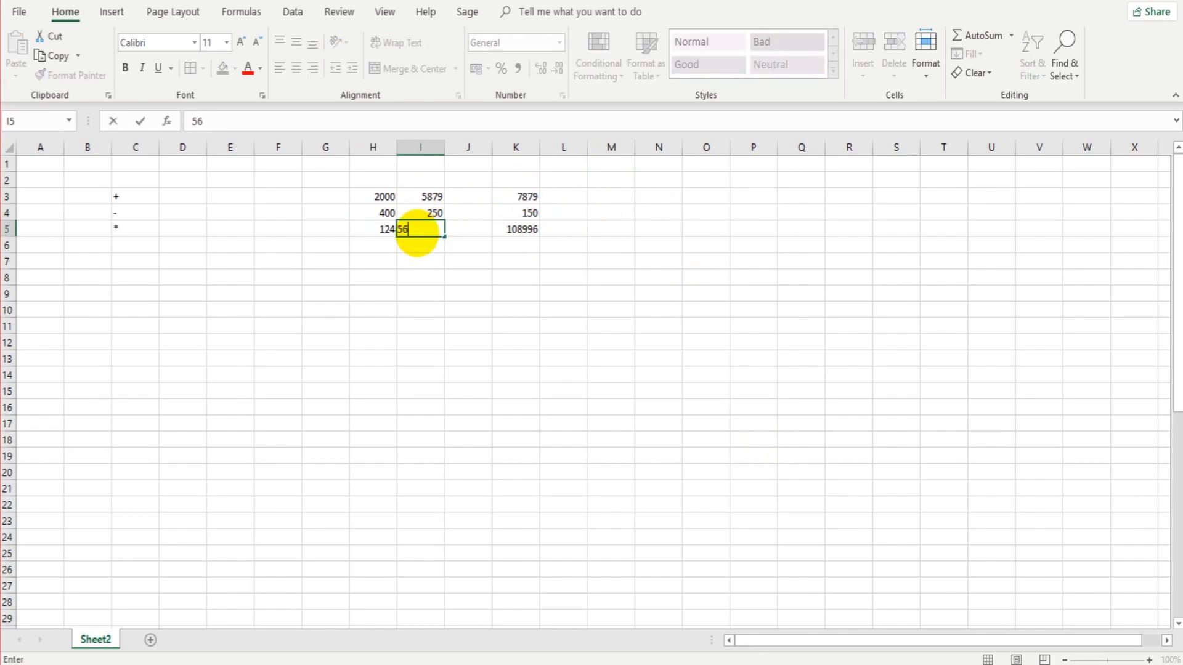
text(87)
key(Return)
click(385, 239)
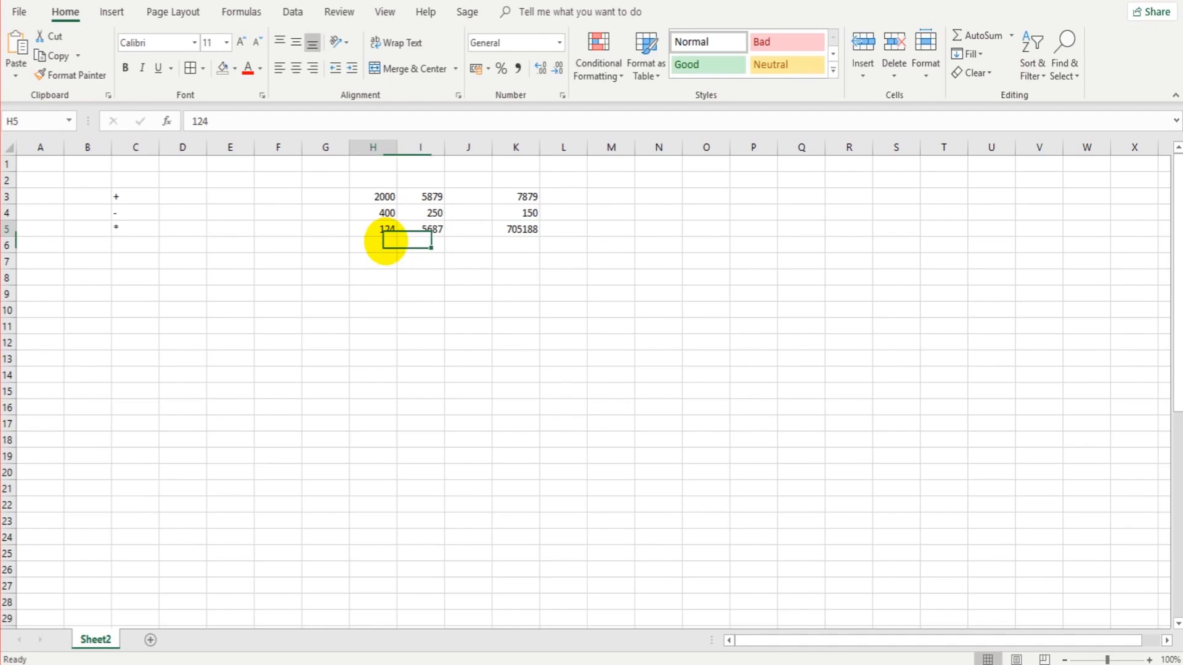
text(12)
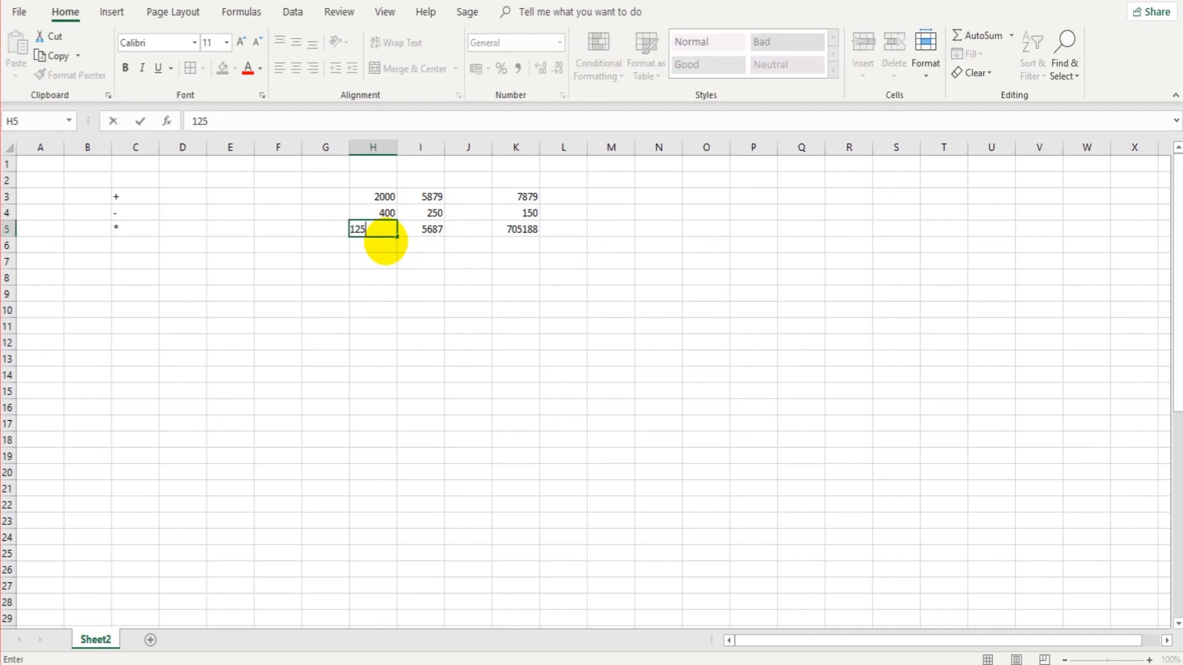
key(Return)
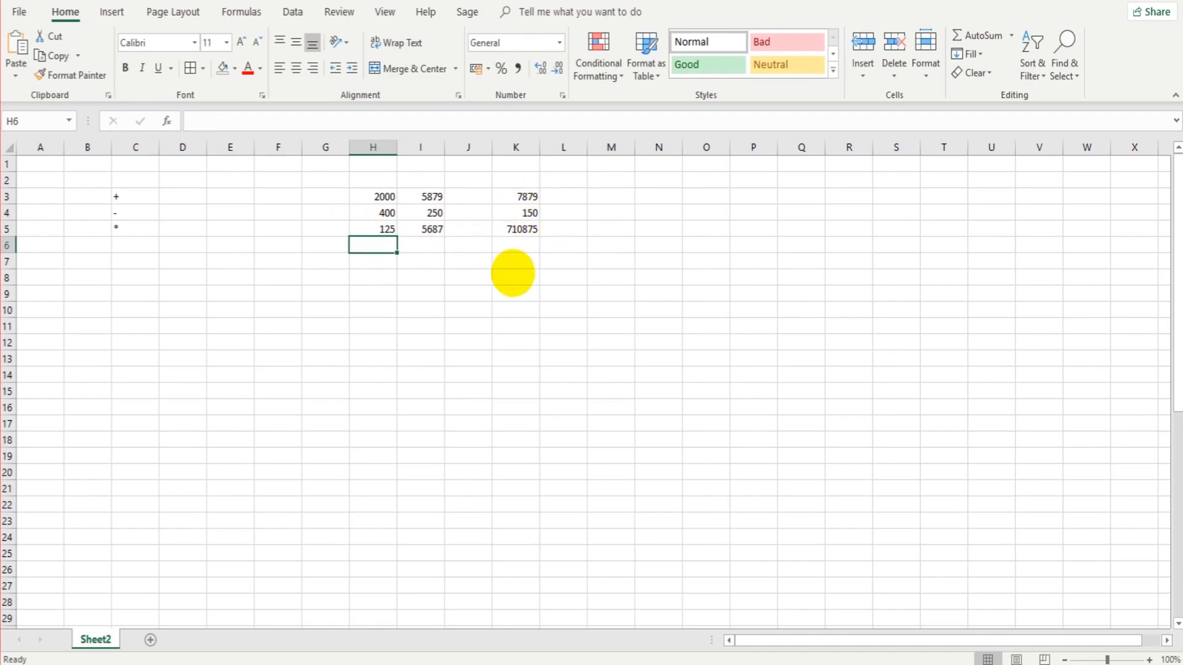
Enter the formula =H3+I4-H5-H4 in N3, returning 1725
click(377, 279)
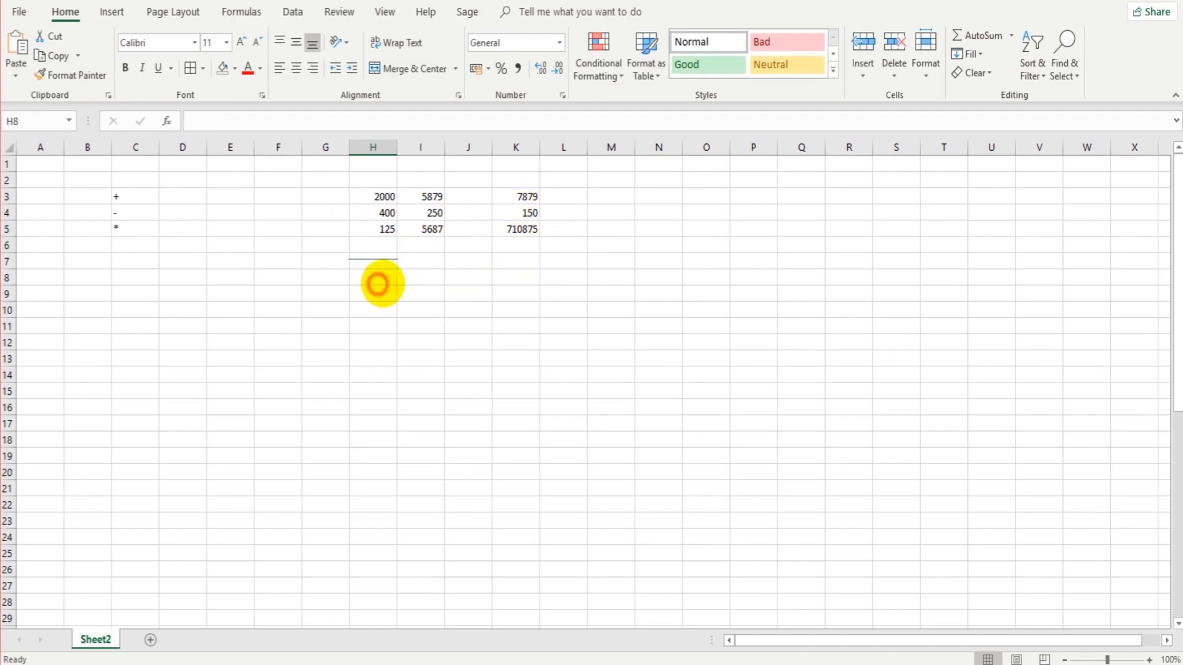
click(517, 276)
click(649, 197)
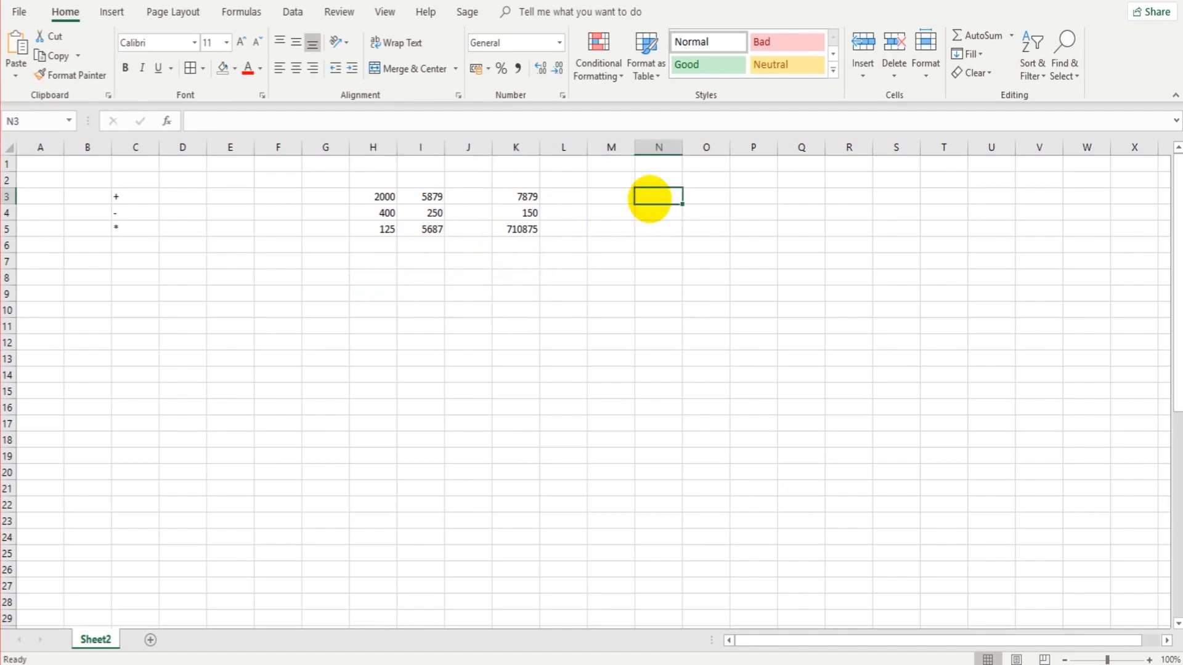
text(=)
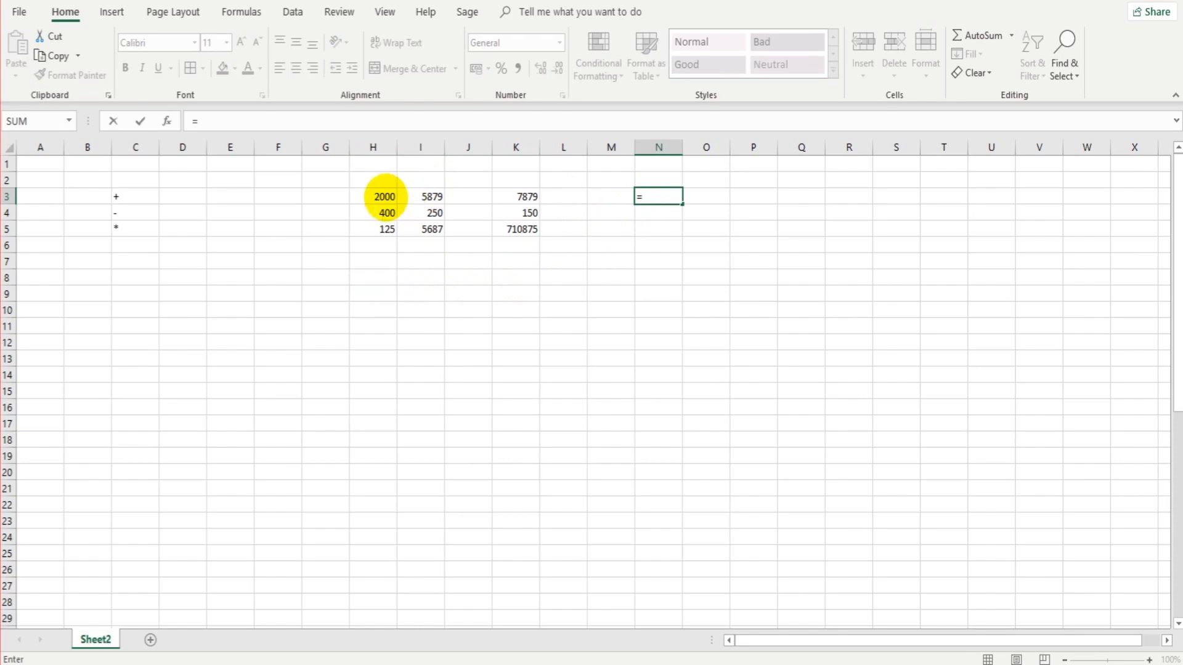
click(386, 197)
text(+)
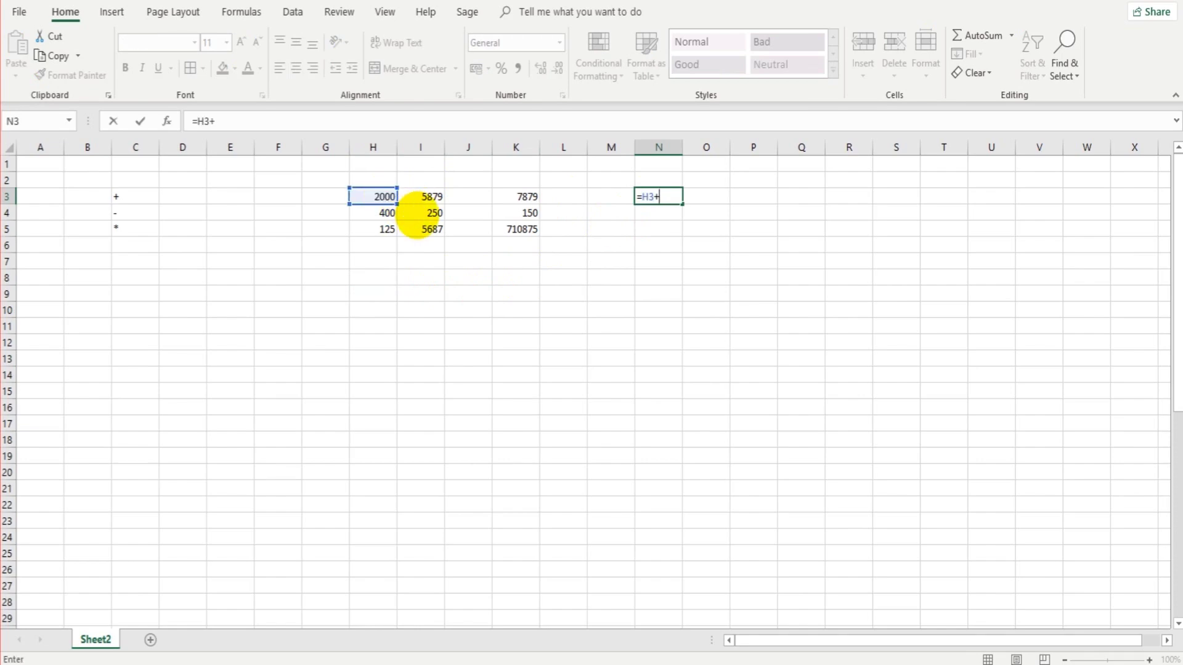
click(418, 214)
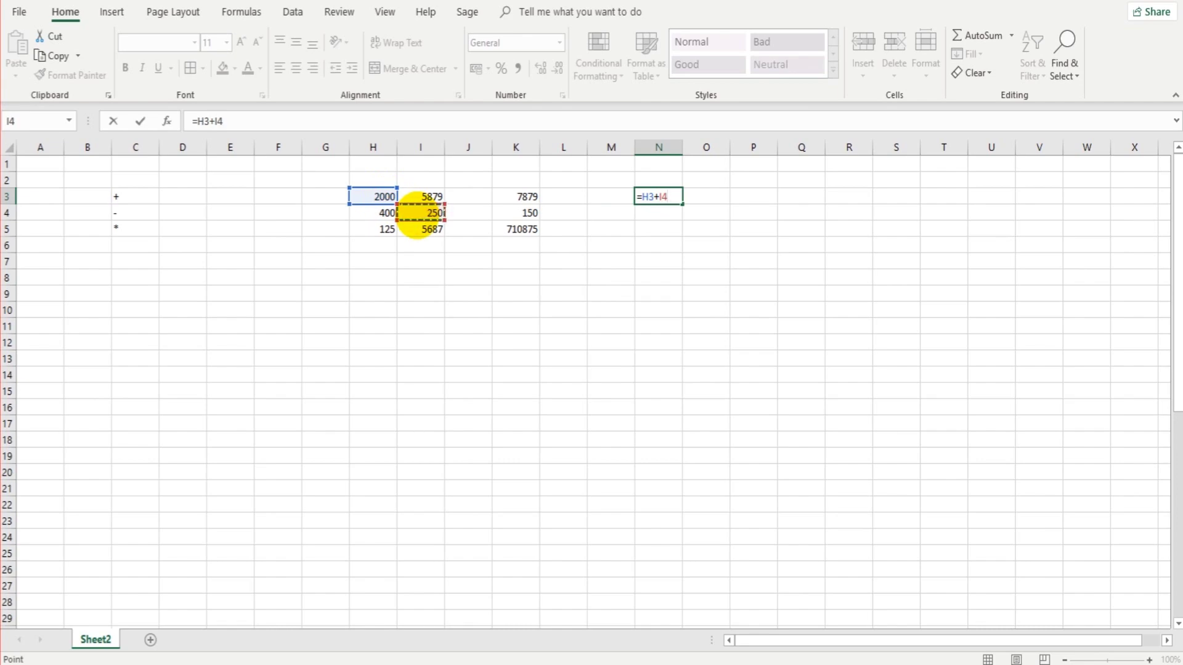
text(-)
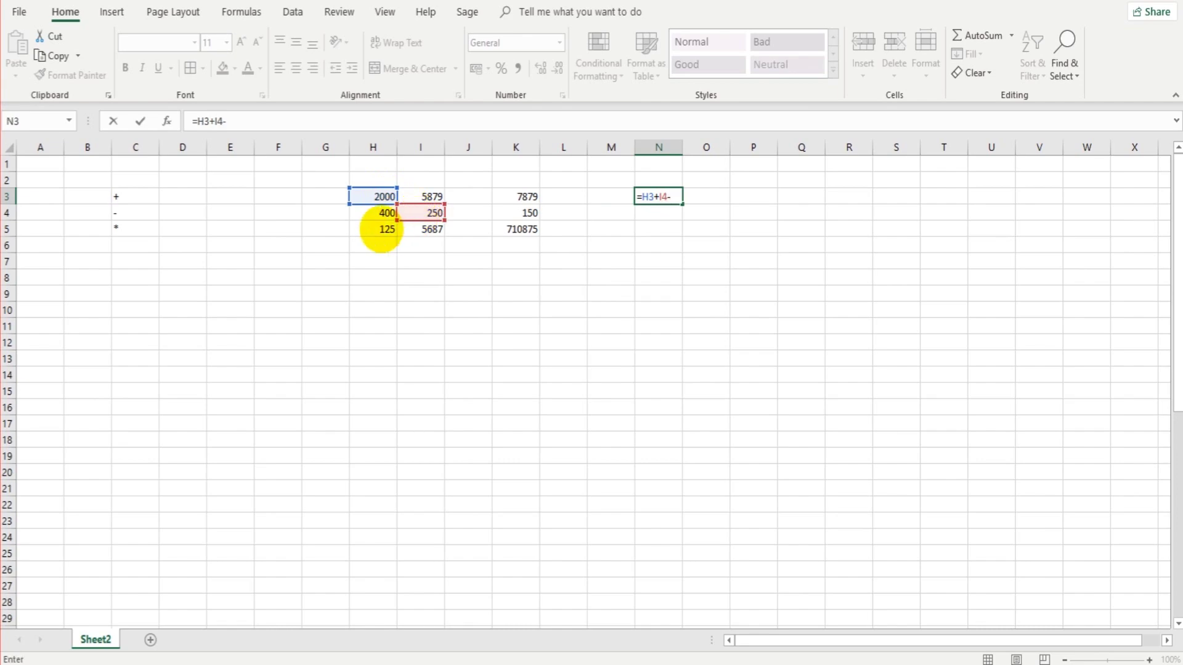
click(382, 229)
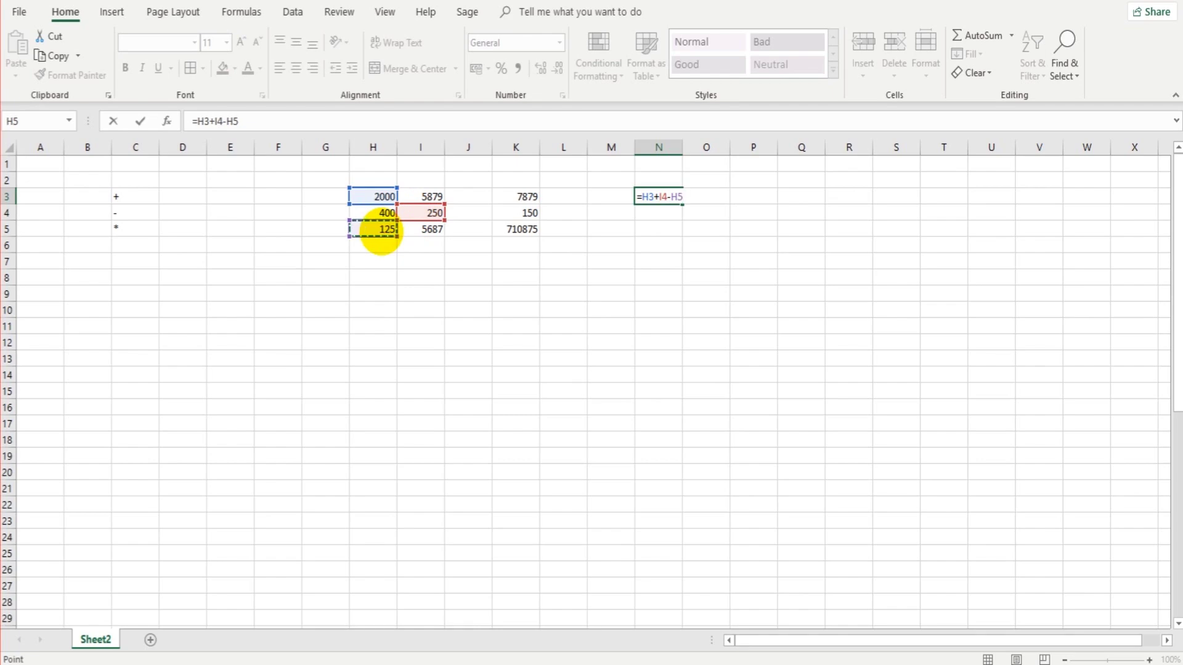
text(-)
click(375, 213)
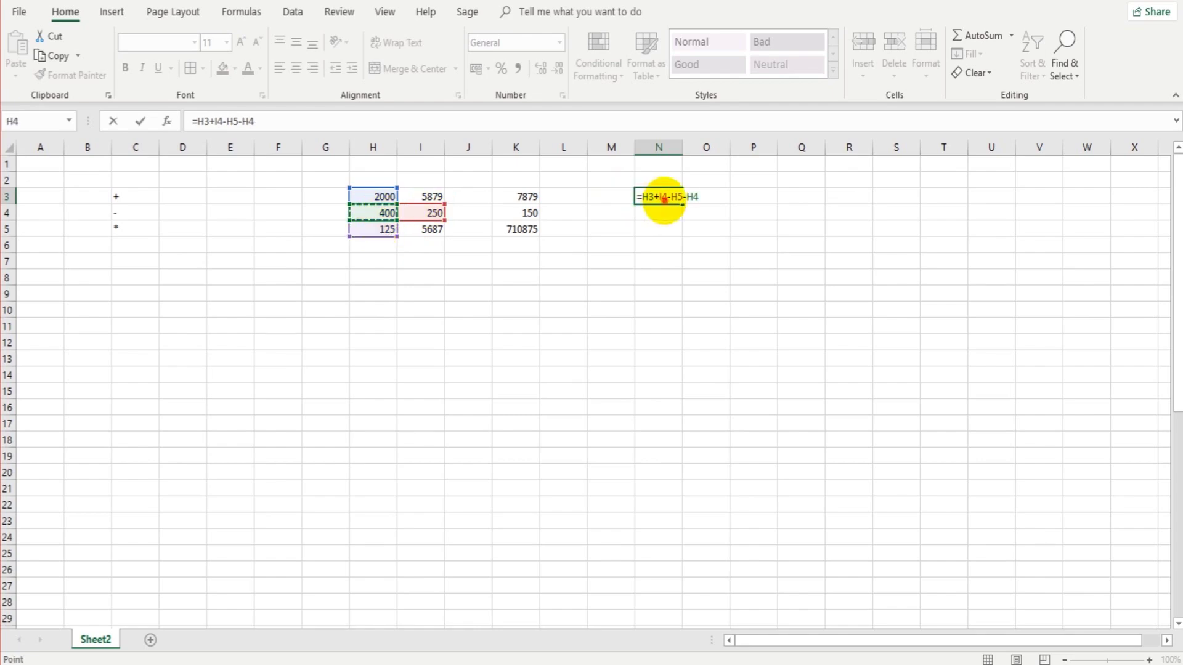
key(ctrl+Return)
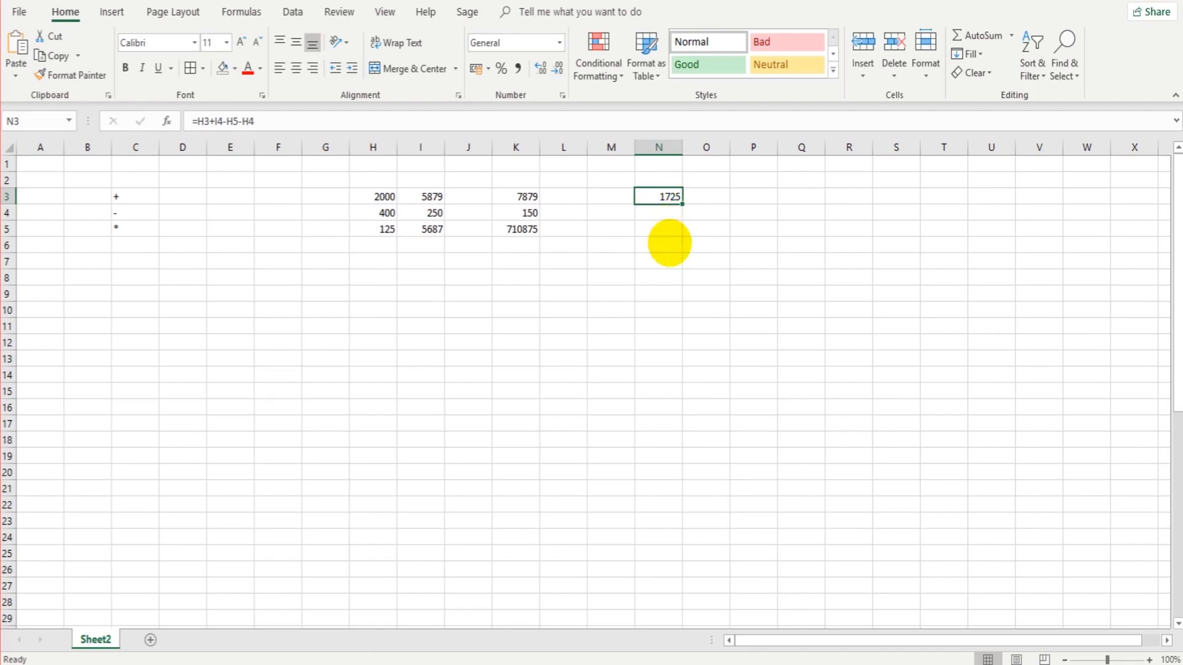
Enter =(H3*I3)+I5 in N5, returning 11763687, and check it in the formula bar
click(665, 233)
text(=)
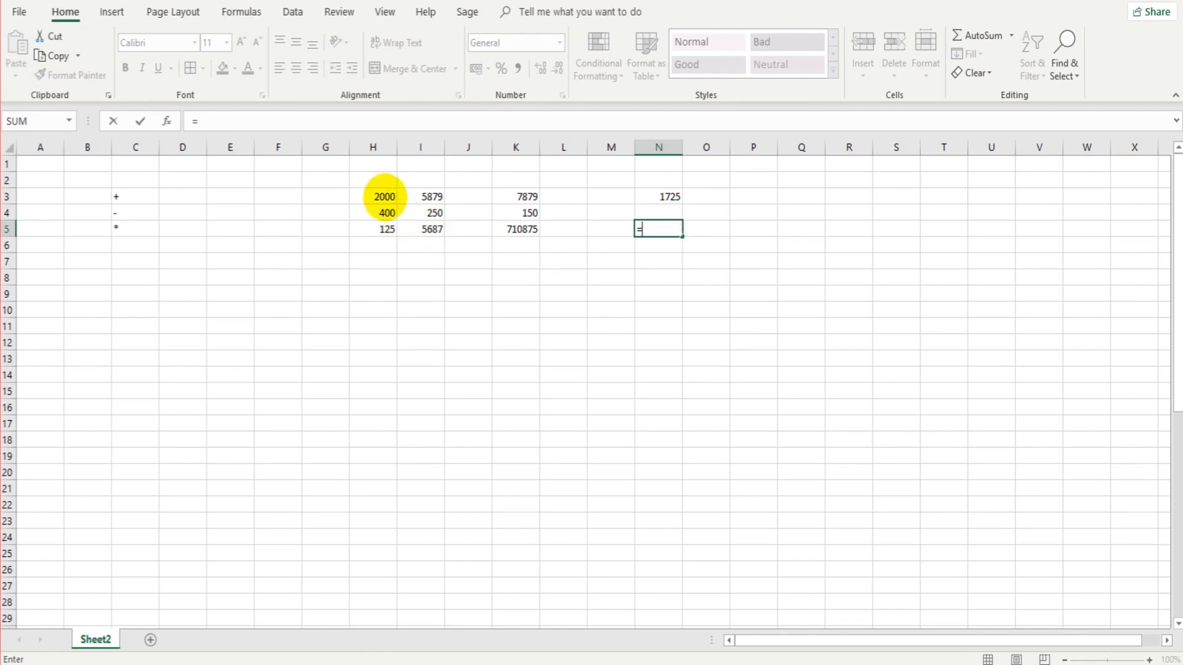
text(()
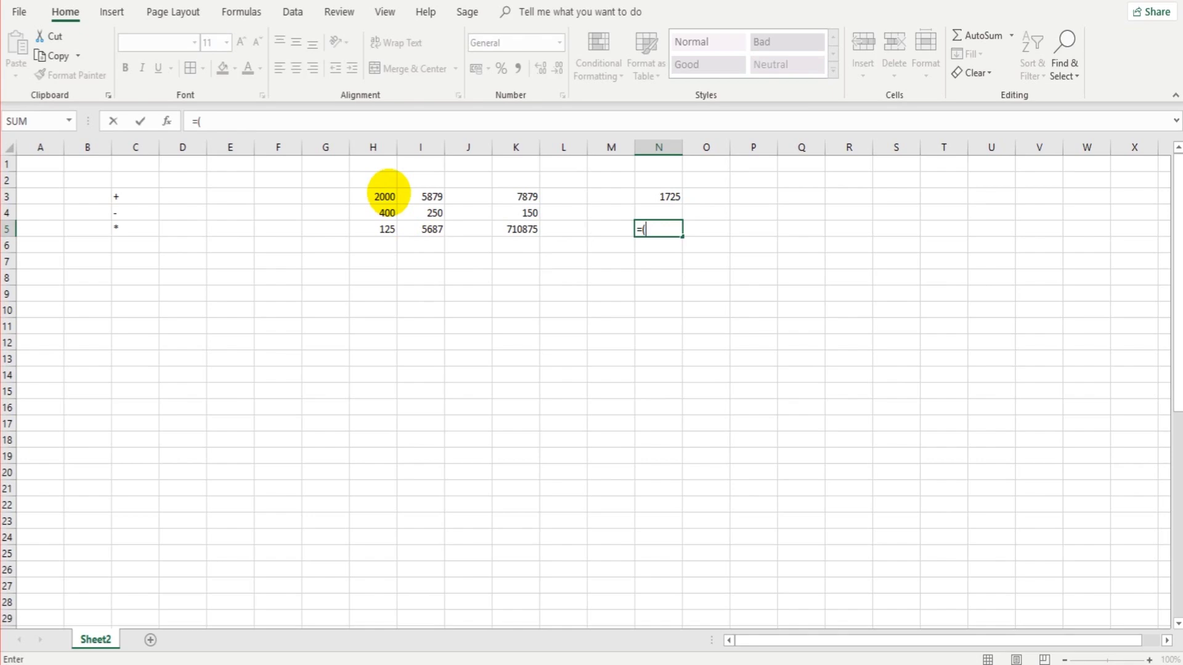
text(H3*)
click(421, 197)
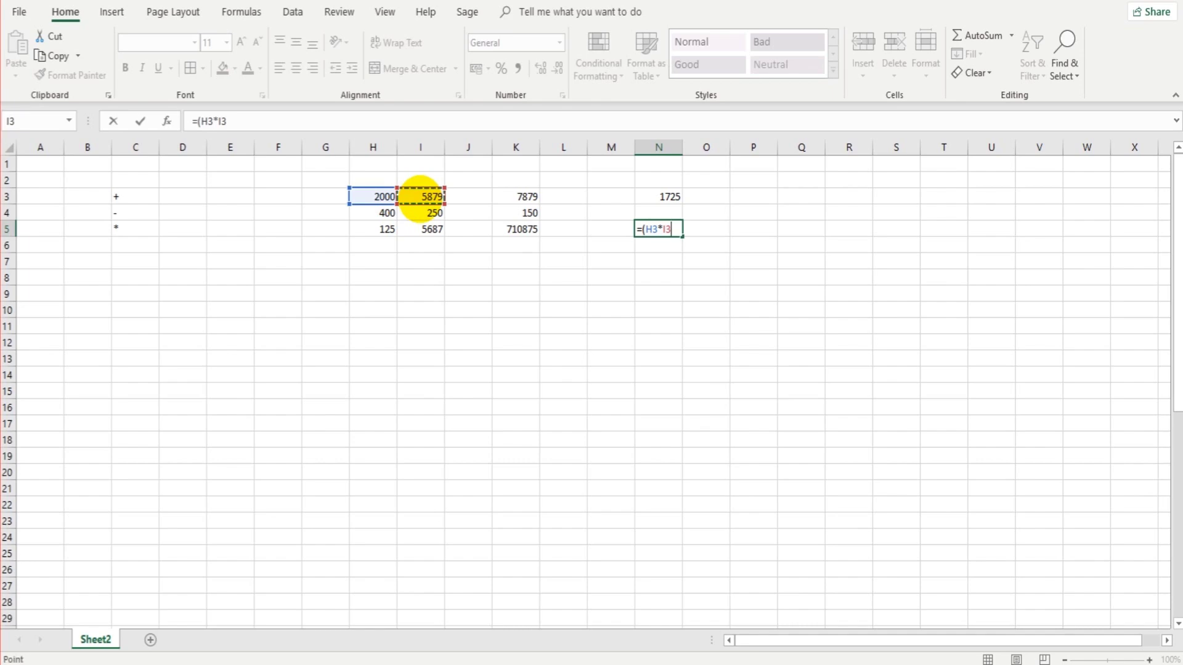
text()+)
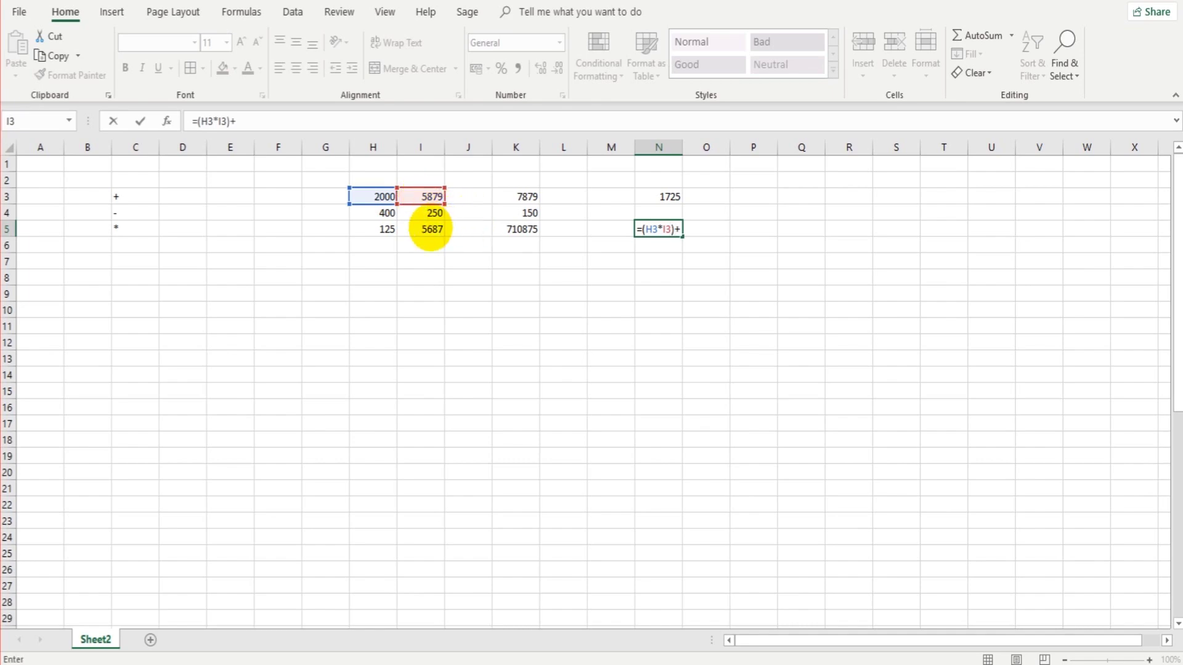
click(430, 229)
key(Return)
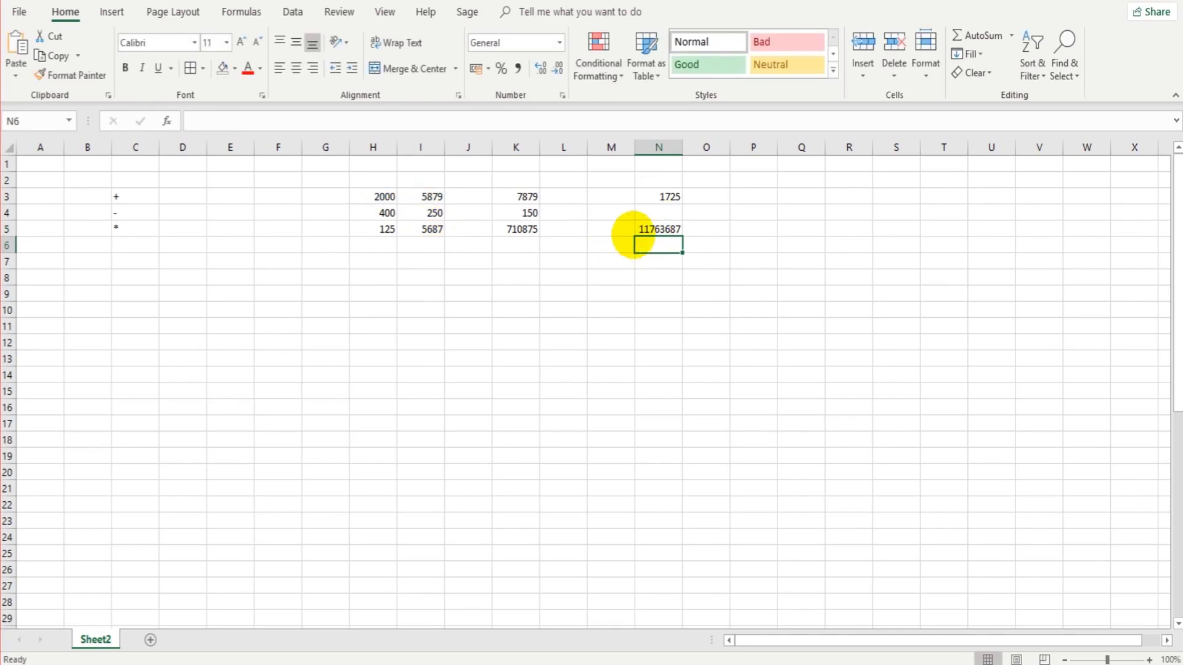
click(645, 228)
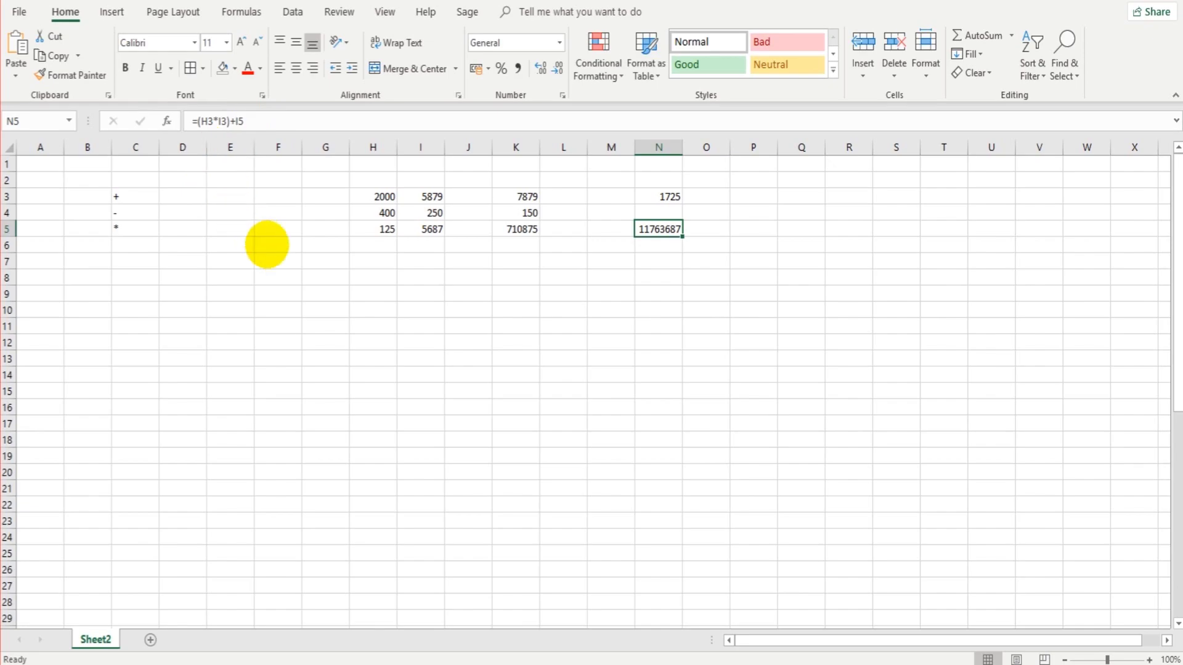
Deselect the formula cell and switch to the freebookkeepingaccounting.com homepage in Chrome
click(253, 244)
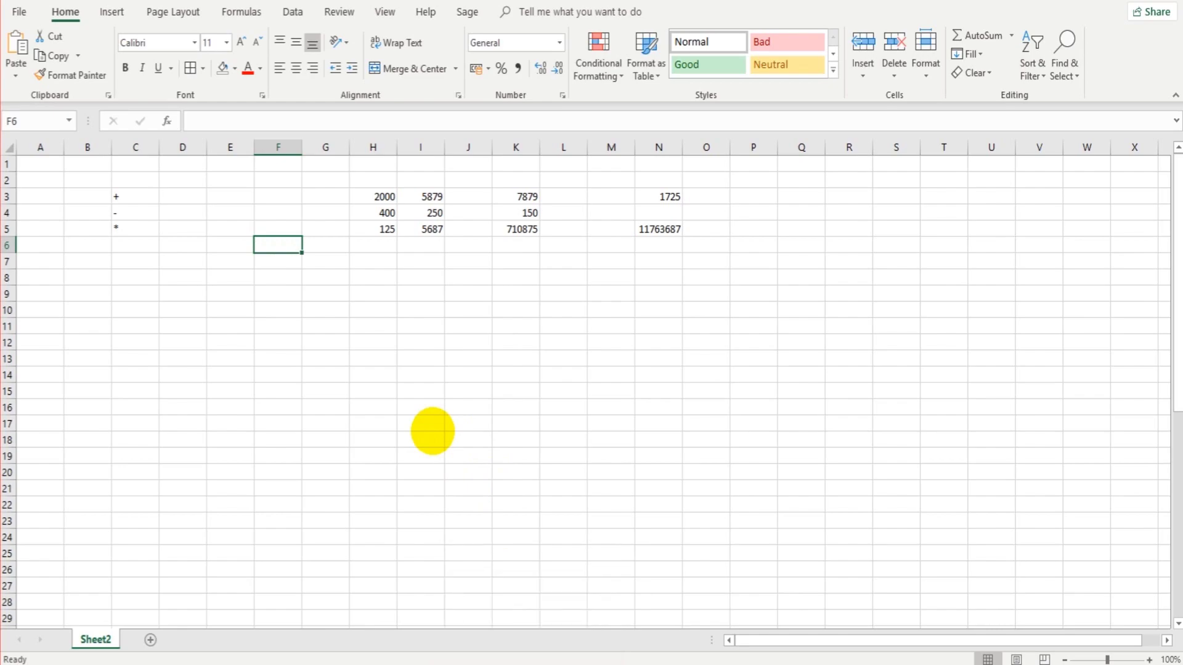
click(465, 474)
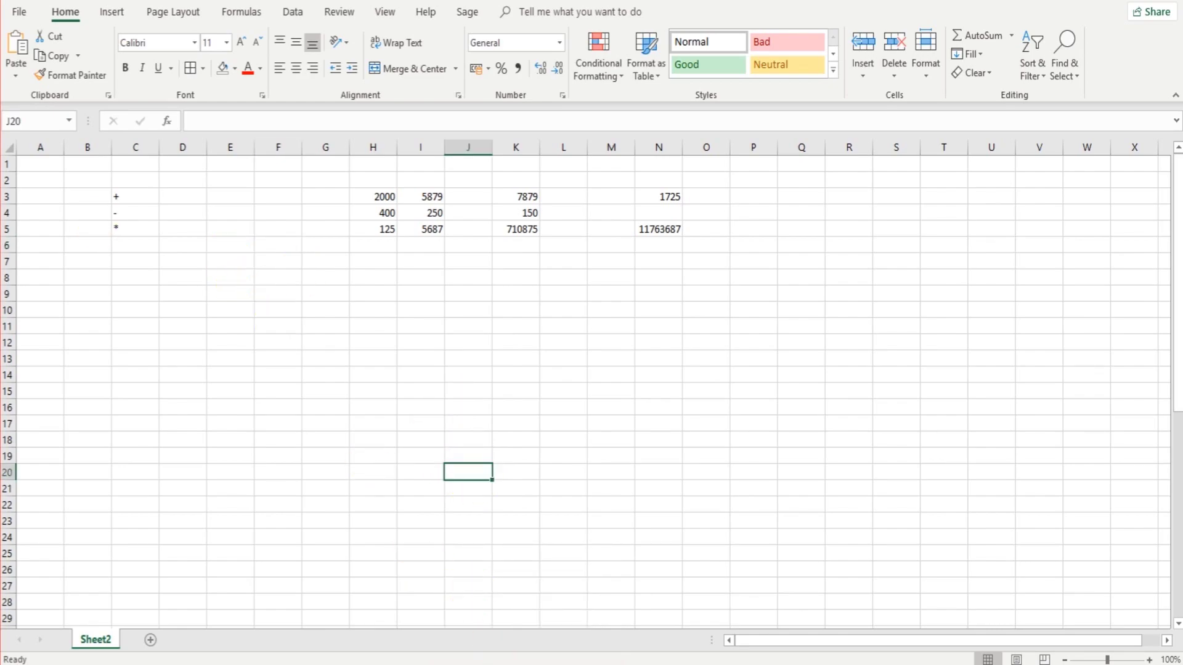
key(alt+Tab)
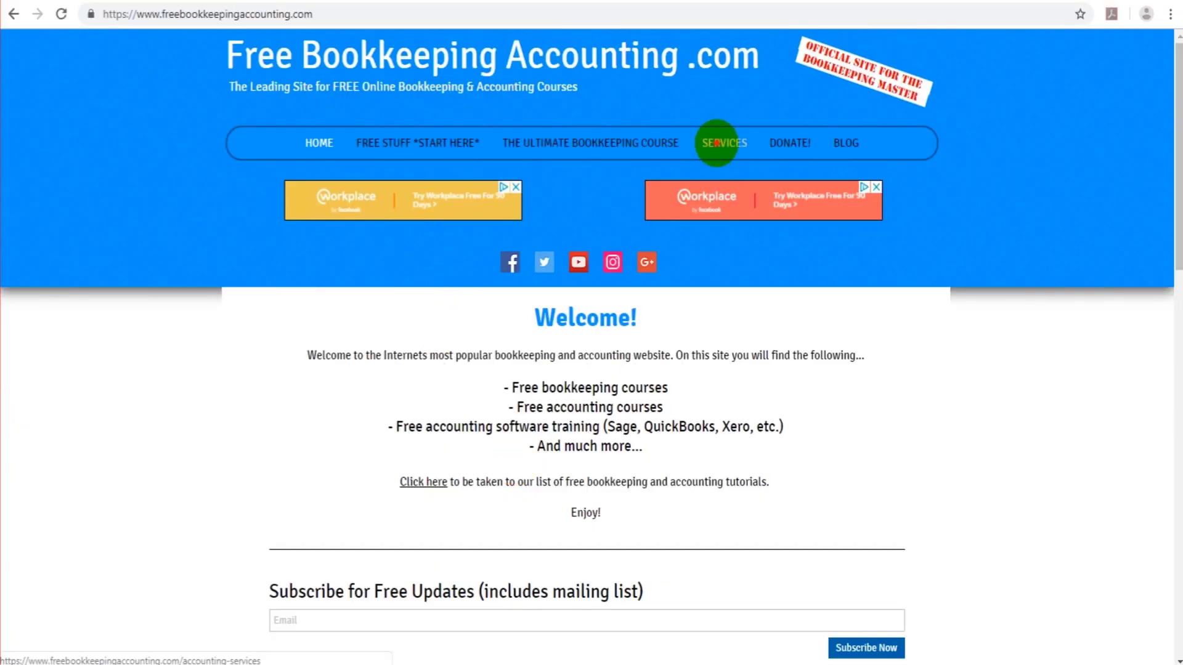
View the site's SERVICES page, then return to the Excel worksheet
click(716, 143)
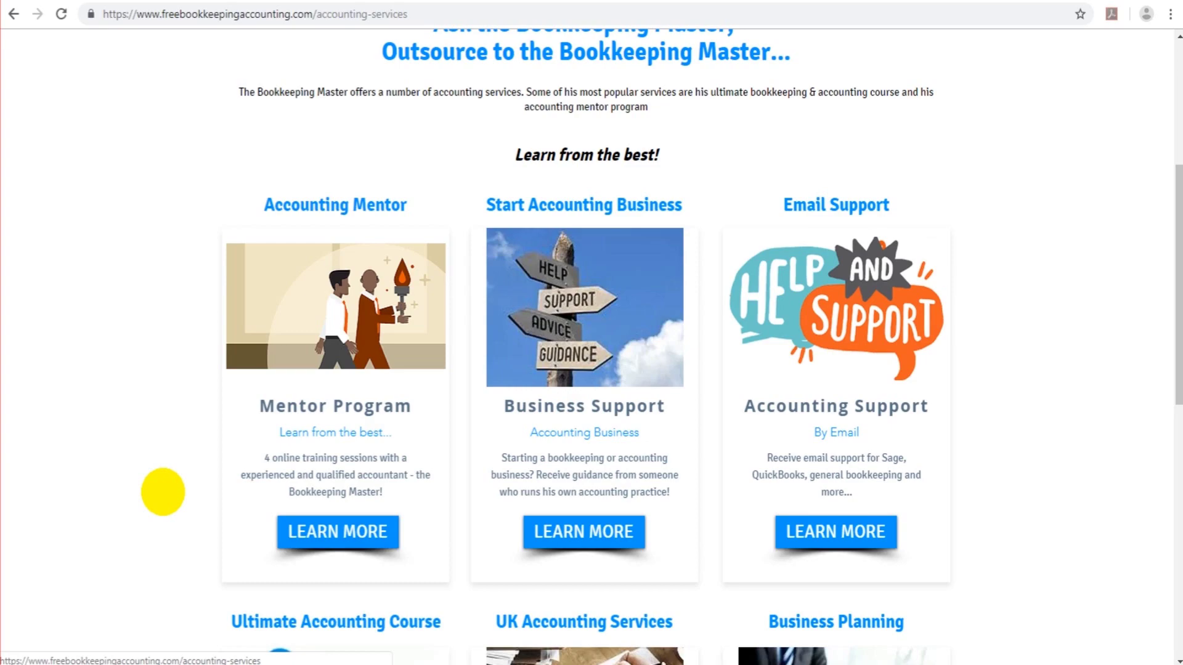
click(327, 662)
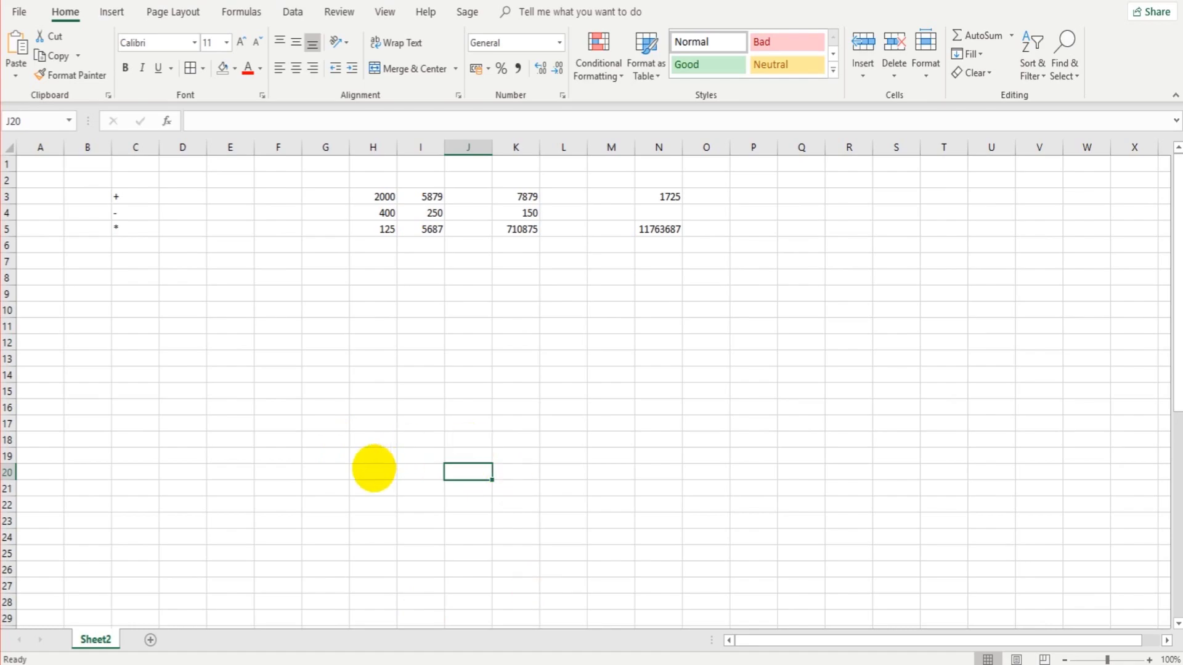
key(alt+Tab)
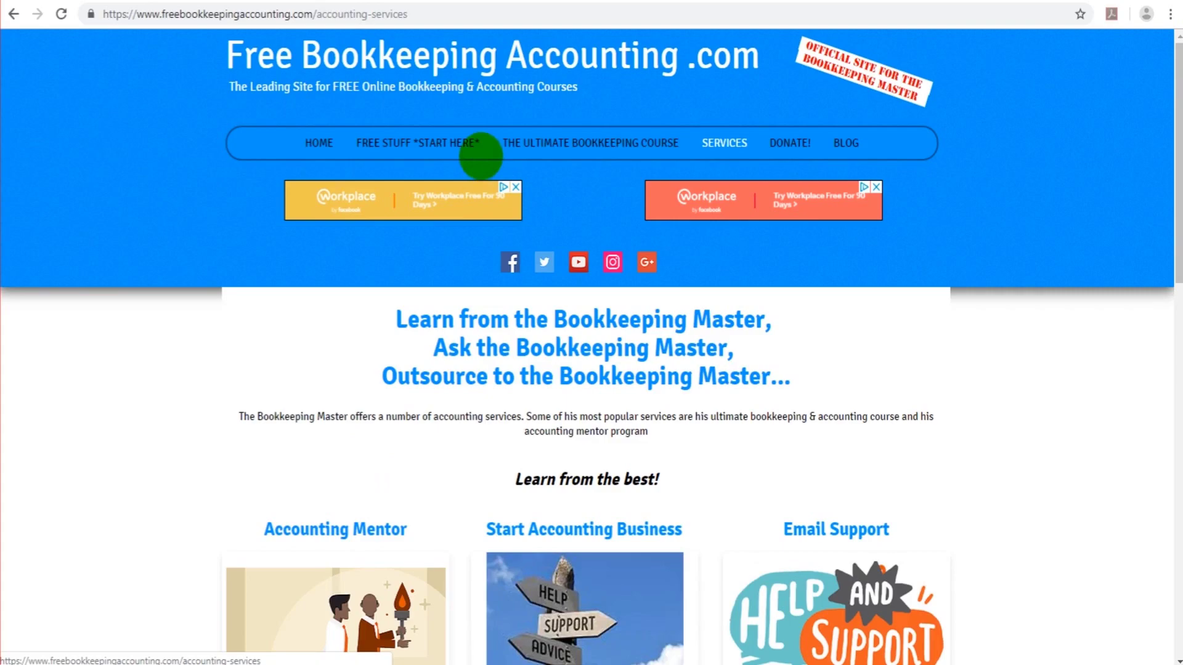
click(426, 134)
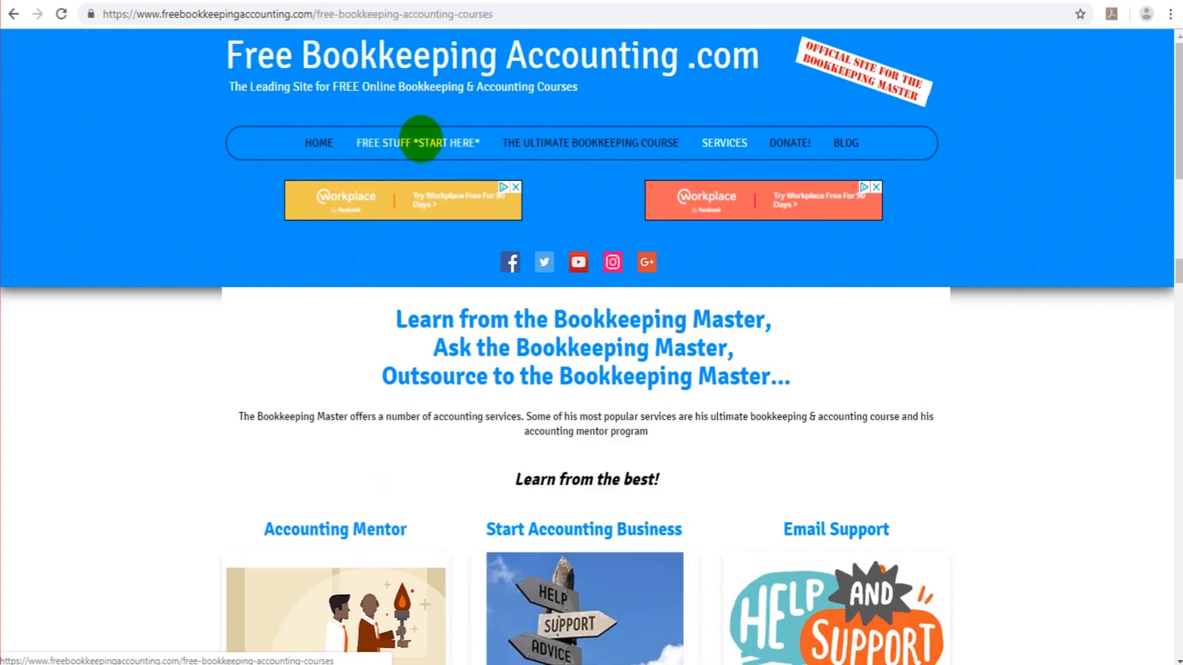
scroll(860, 408, down, 8)
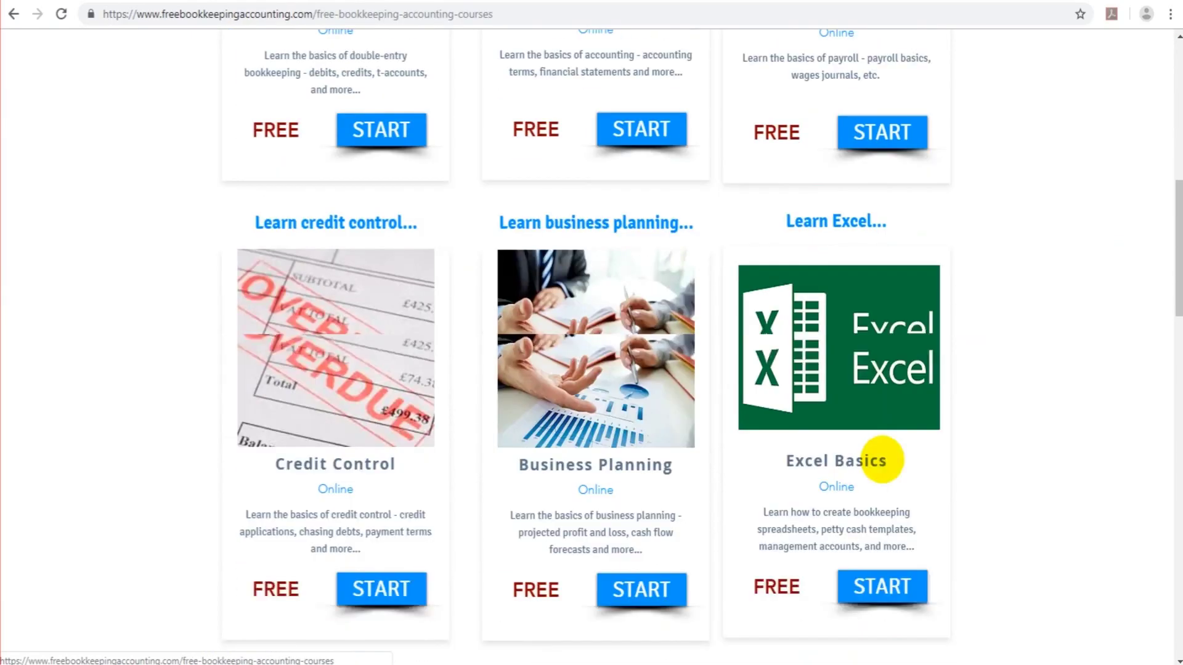
click(881, 546)
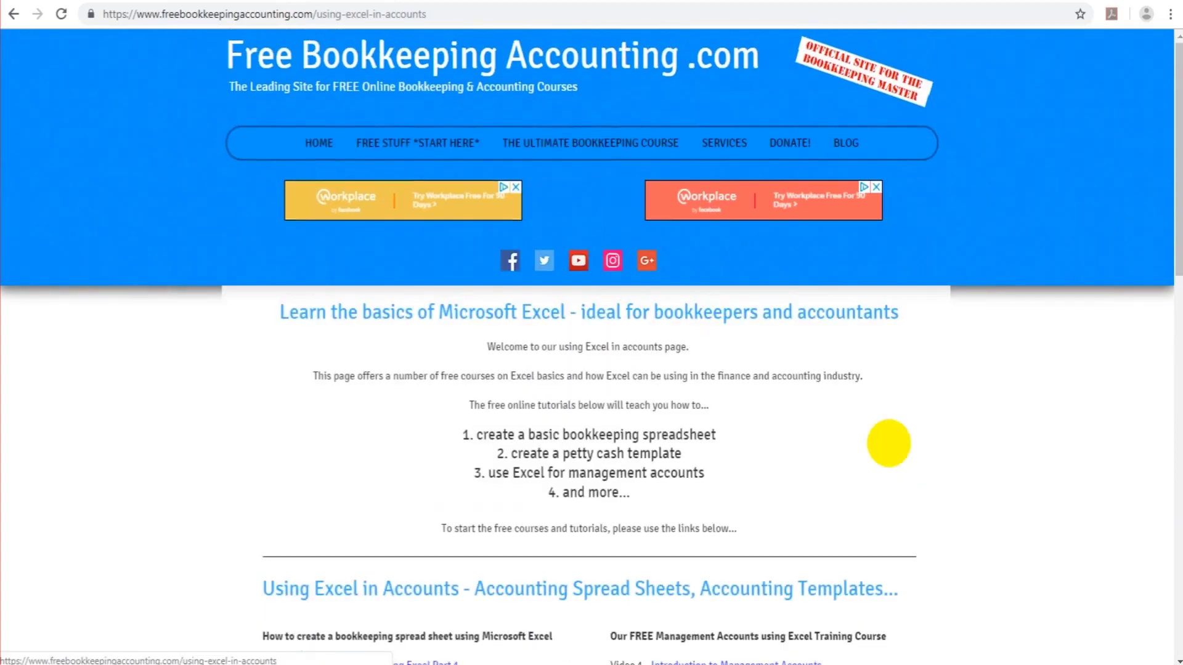
scroll(596, 467, down, 5)
scroll(597, 466, up, 1)
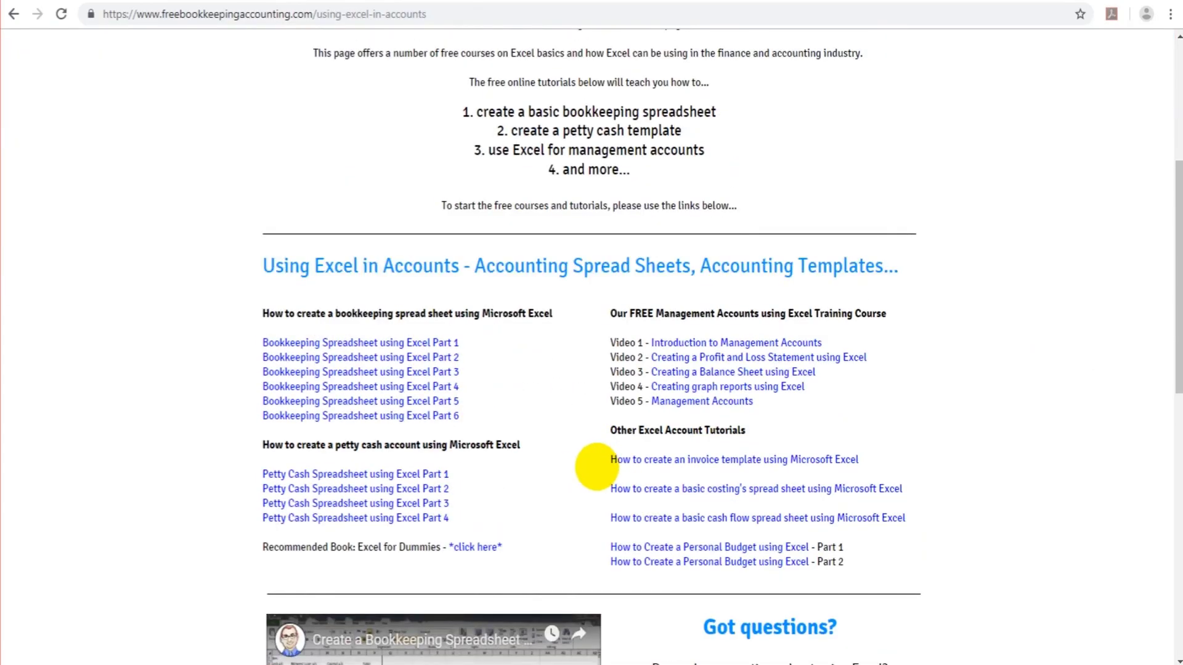
scroll(595, 459, up, 5)
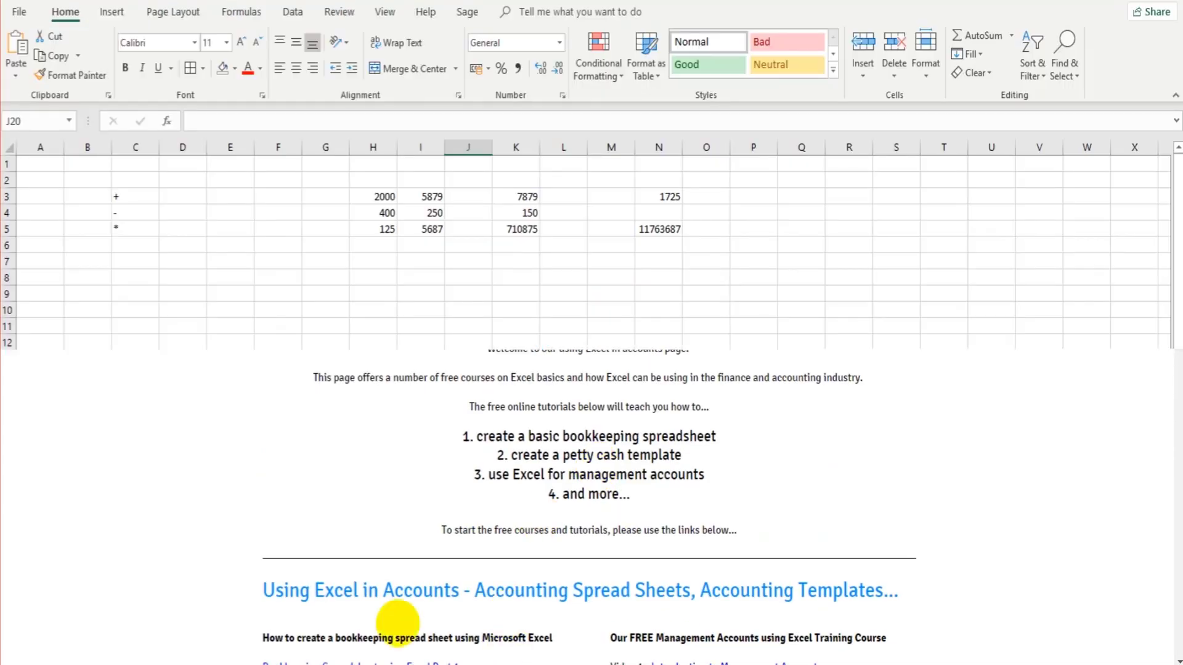